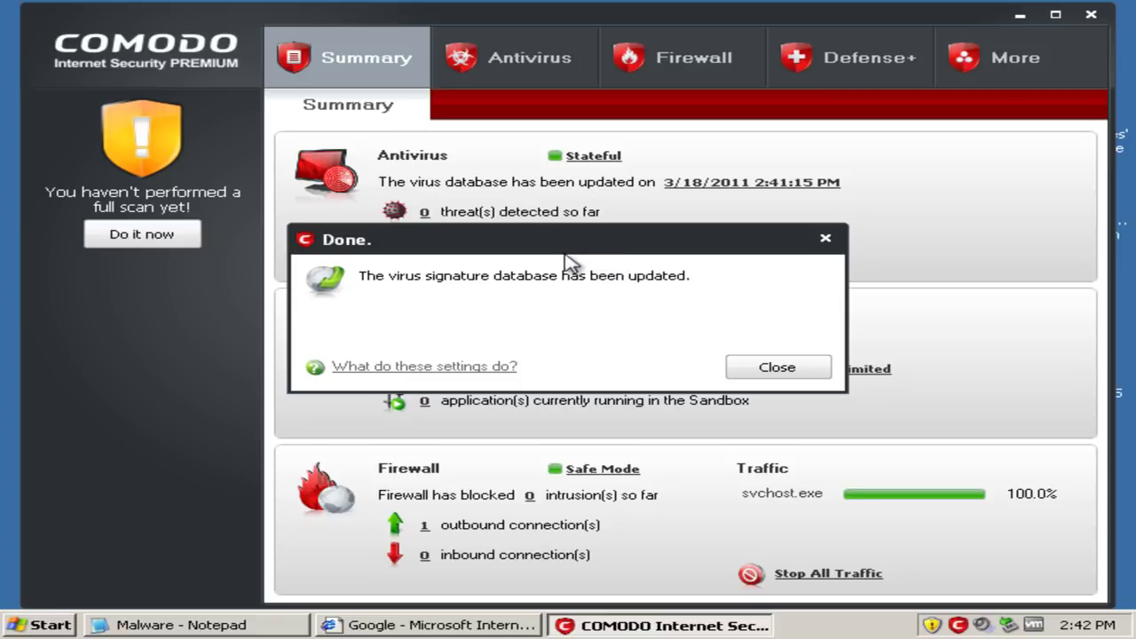
Step: Dismiss the database update notice, review Comodo's Antivirus, Firewall, Defense+, More and Summary sections, and close the Comodo window
click(778, 367)
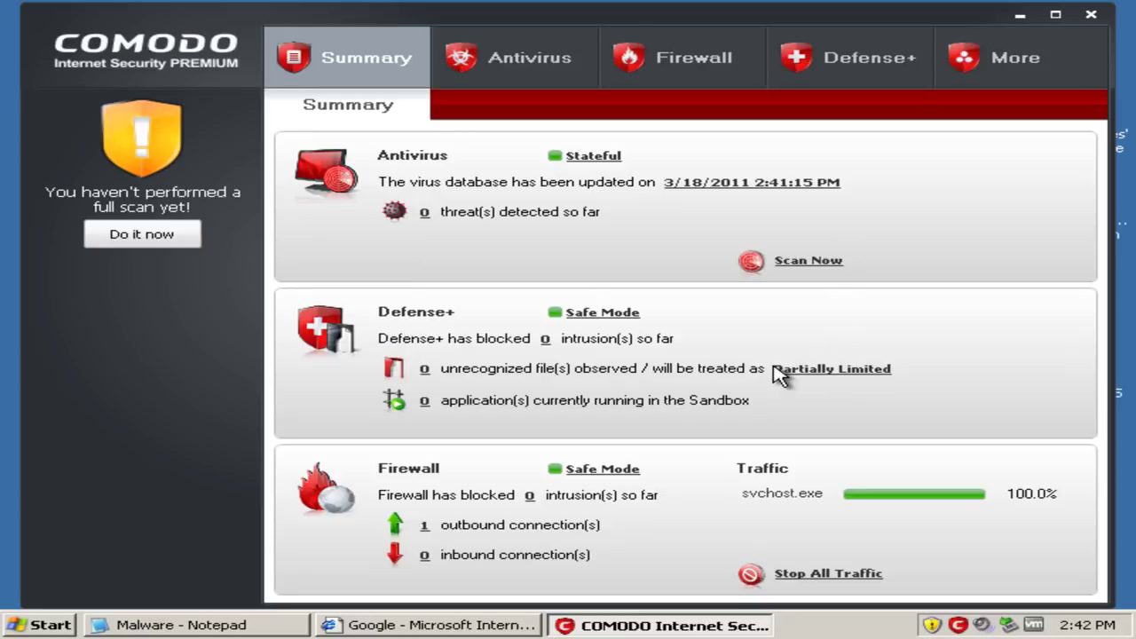
click(531, 76)
click(663, 77)
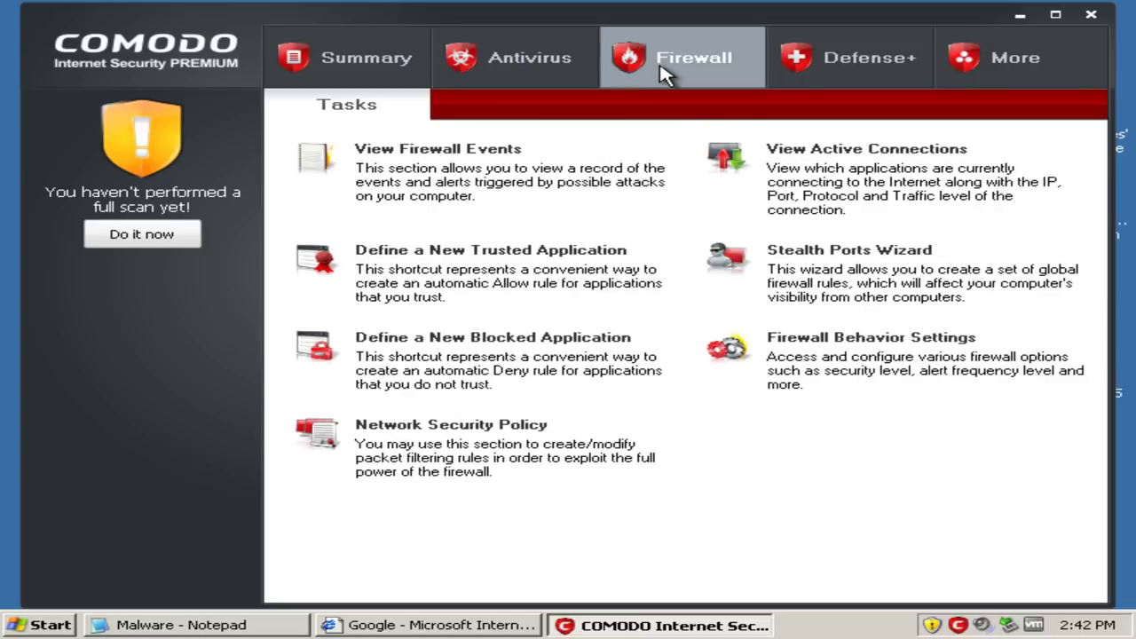
click(855, 81)
click(987, 80)
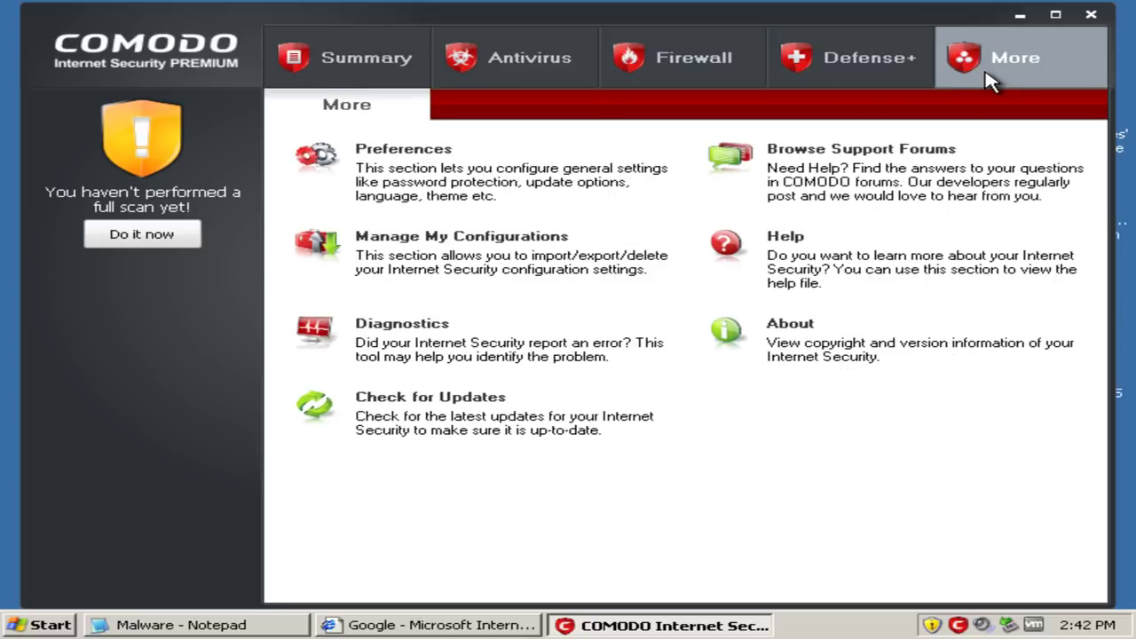
click(514, 80)
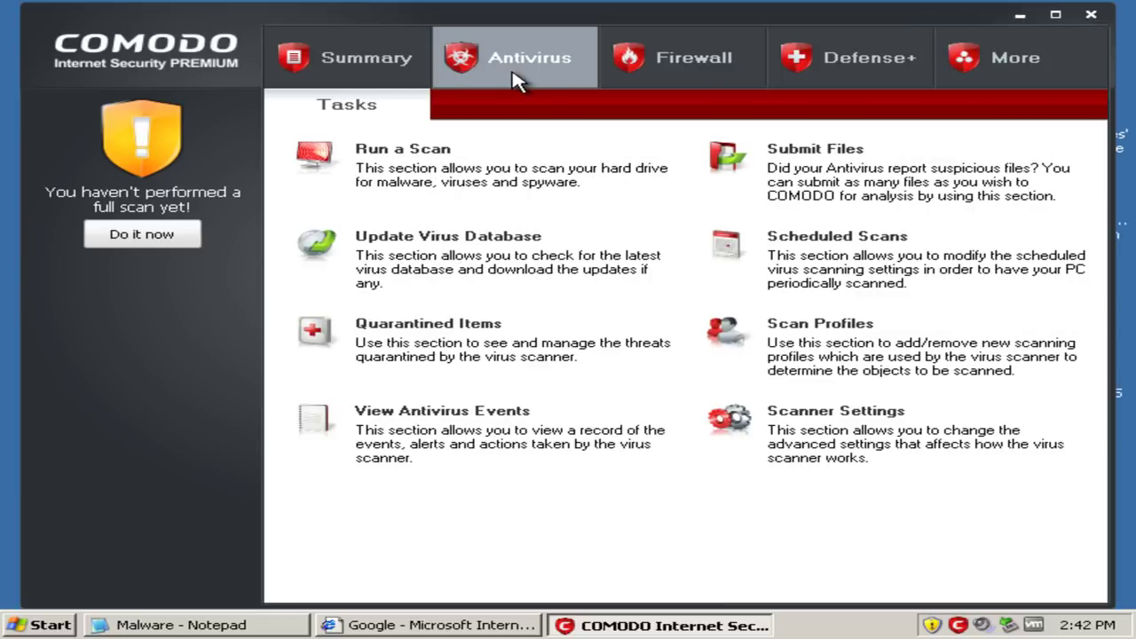
click(721, 73)
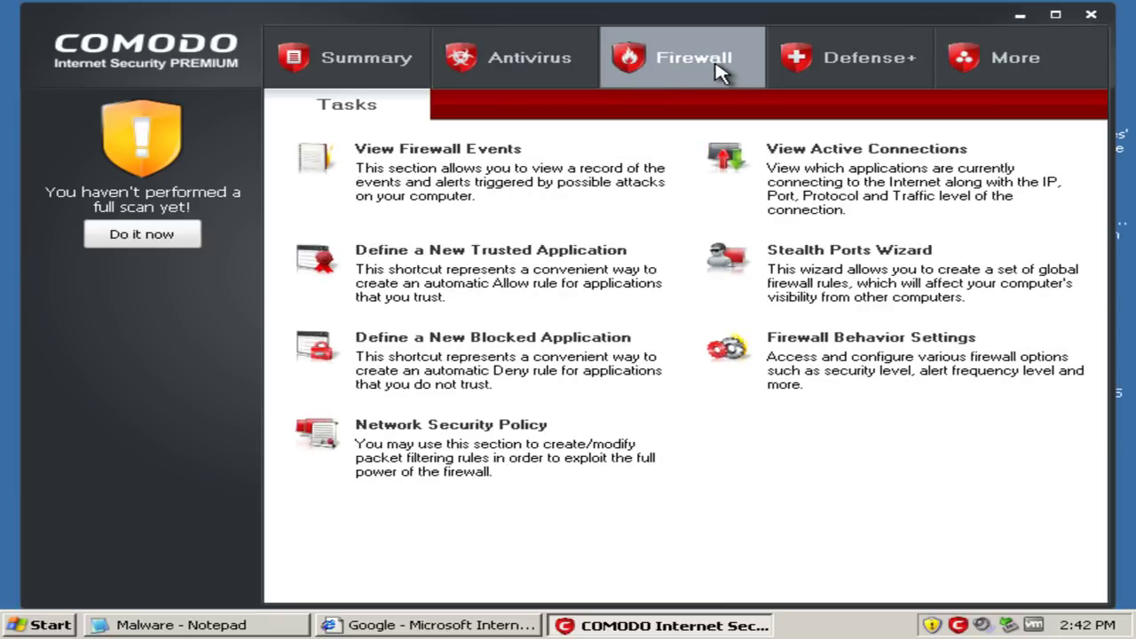
click(890, 69)
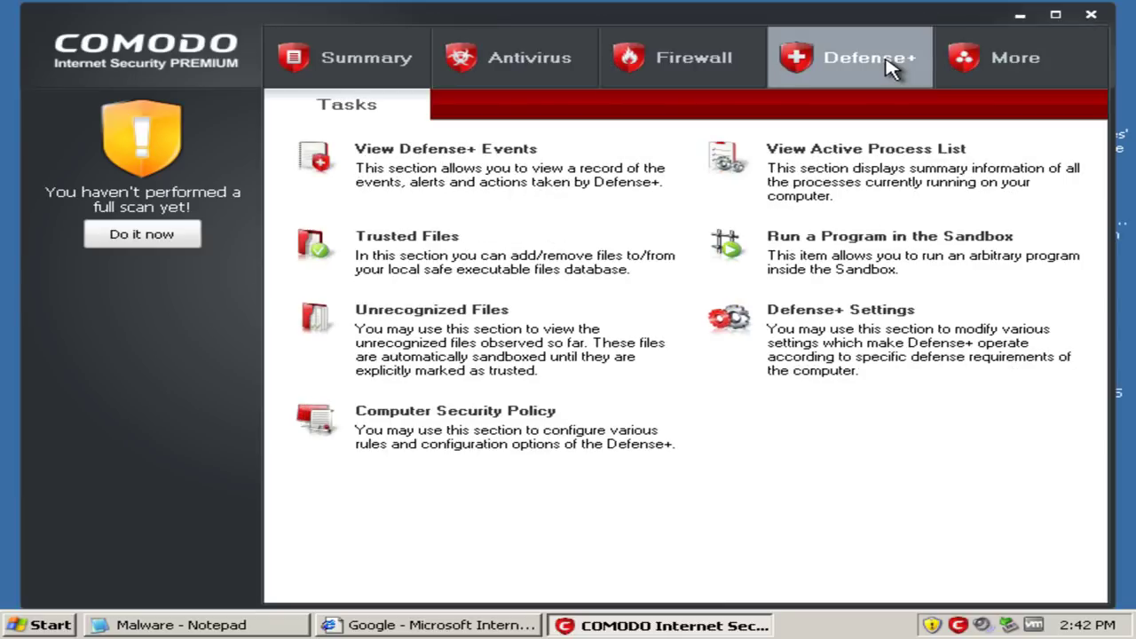
click(373, 75)
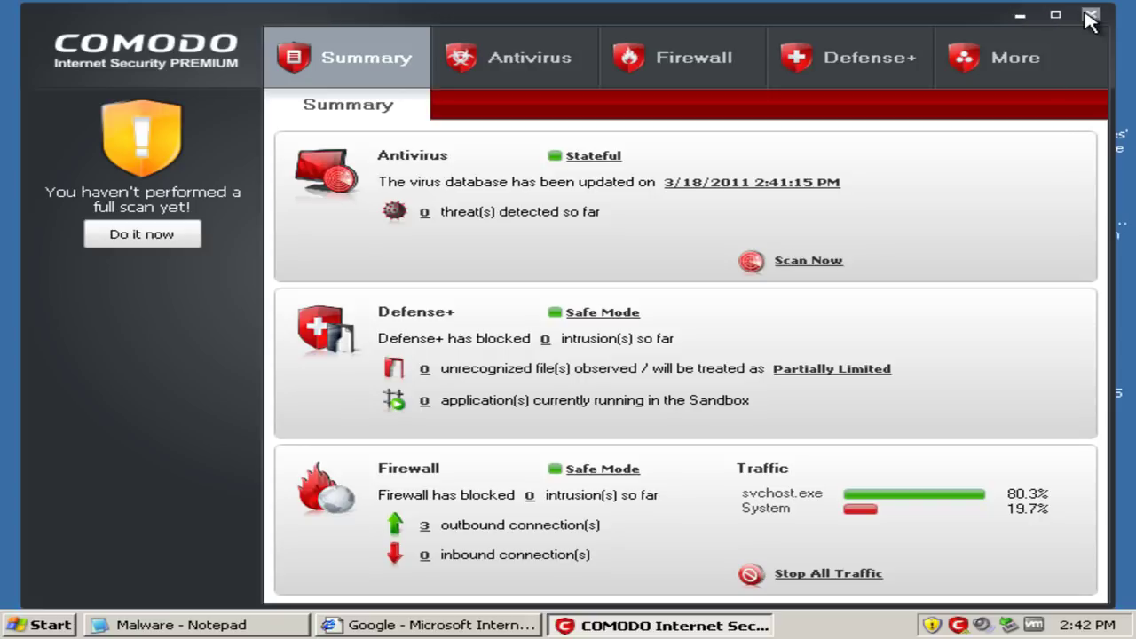
click(1091, 15)
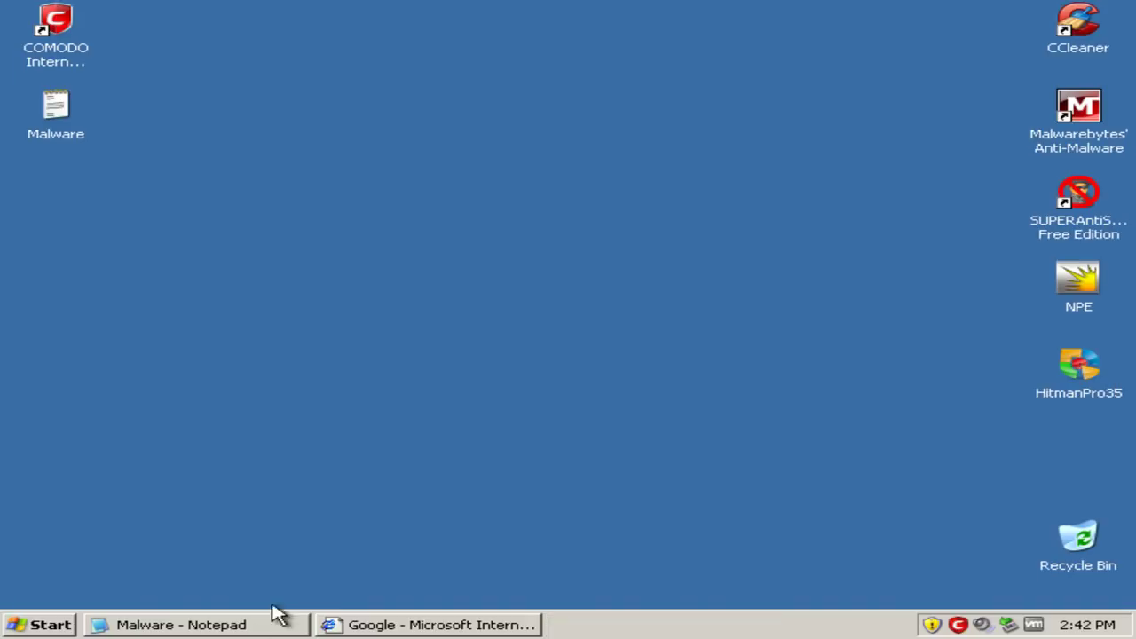
Step: Check the Malware list in Notepad, switch to Internet Explorer, and download and run zbavitu.de/exes/vd.exe
click(195, 625)
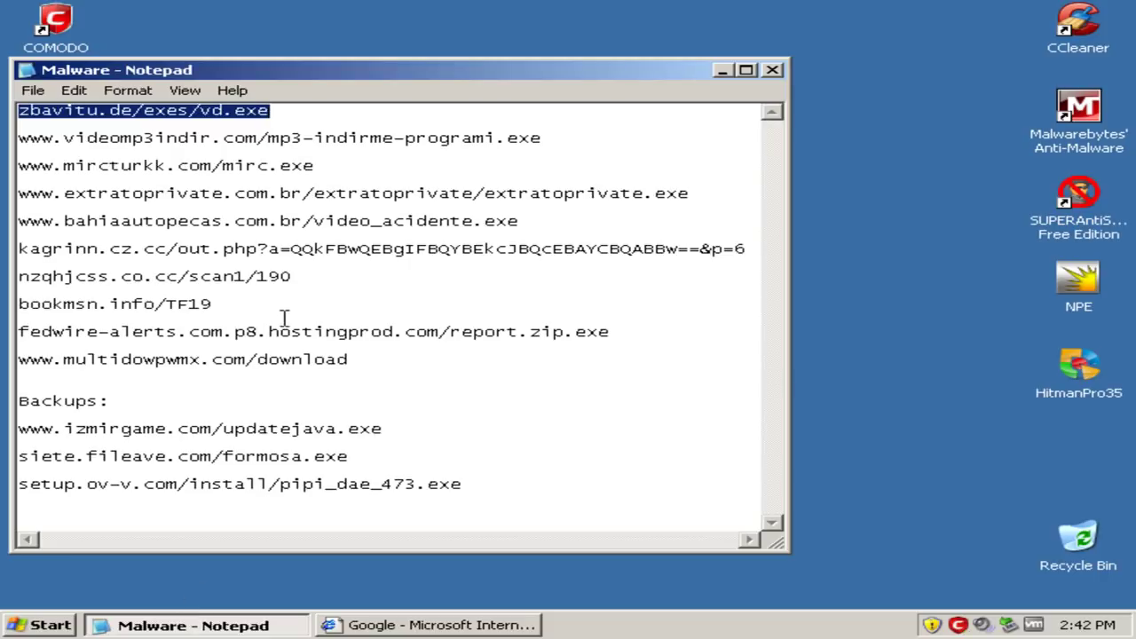
click(417, 624)
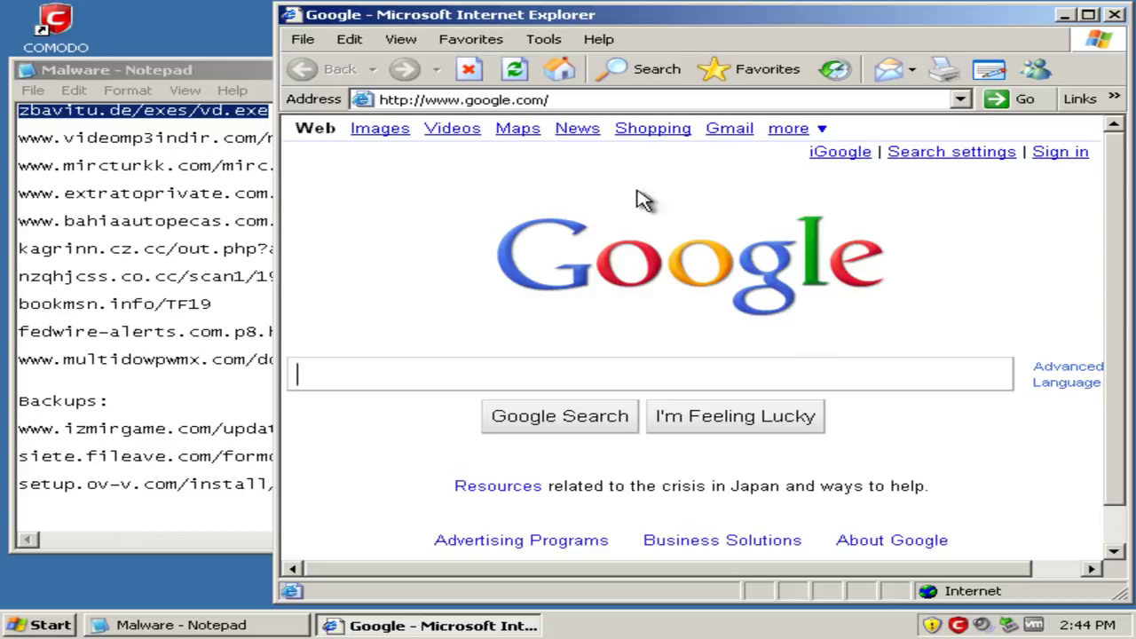
click(517, 100)
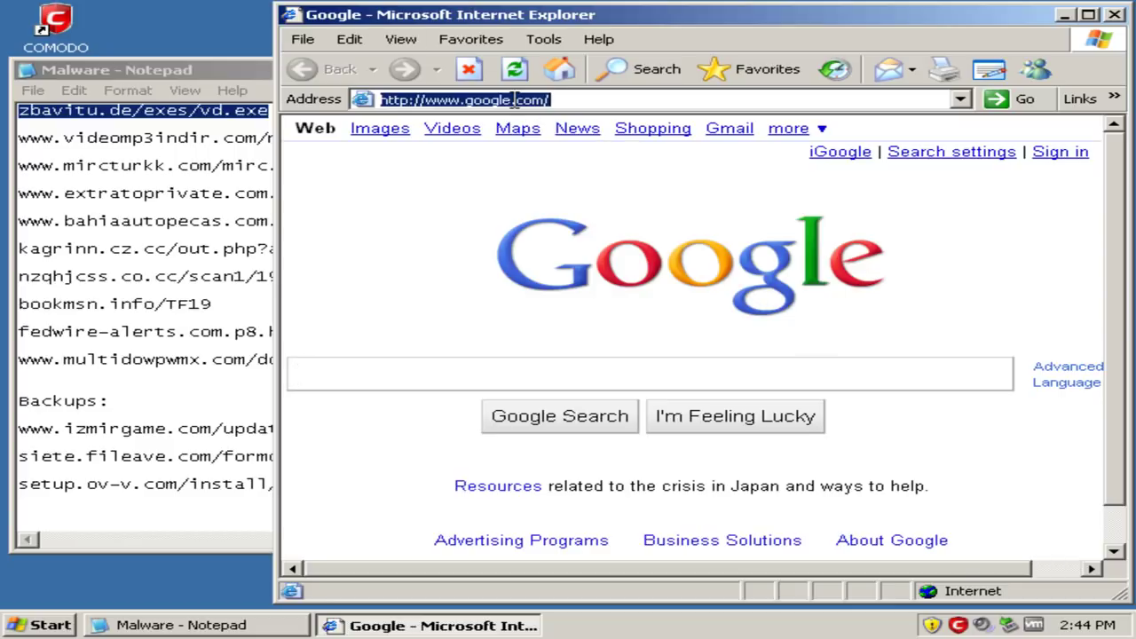
text(zbavitu.de/exes/vd.exe)
key(ctrl+a)
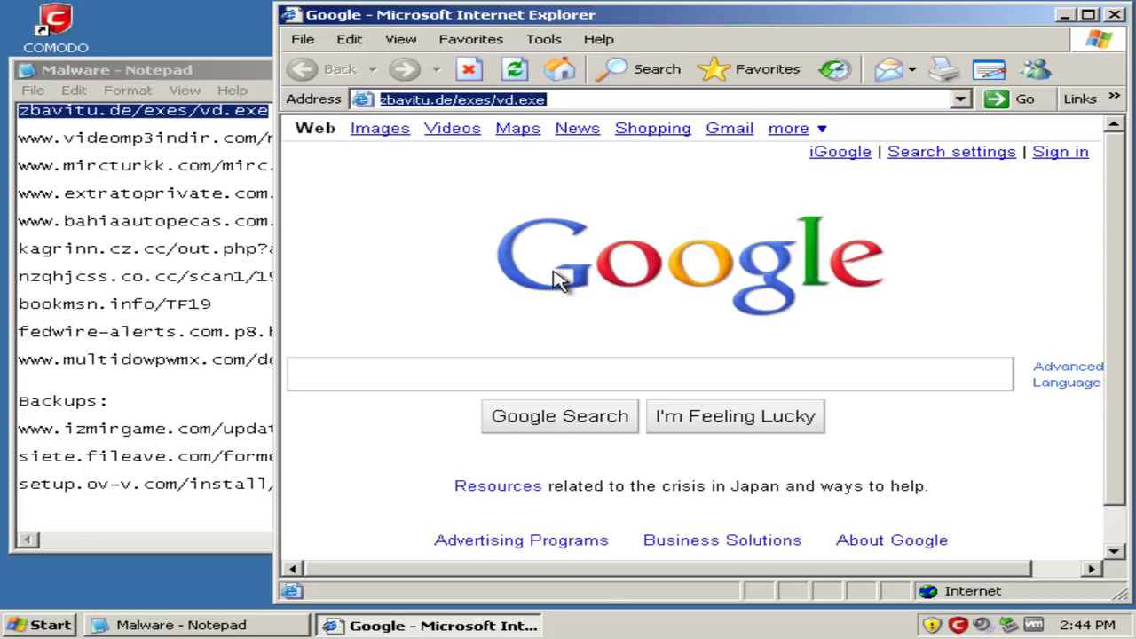
key(Return)
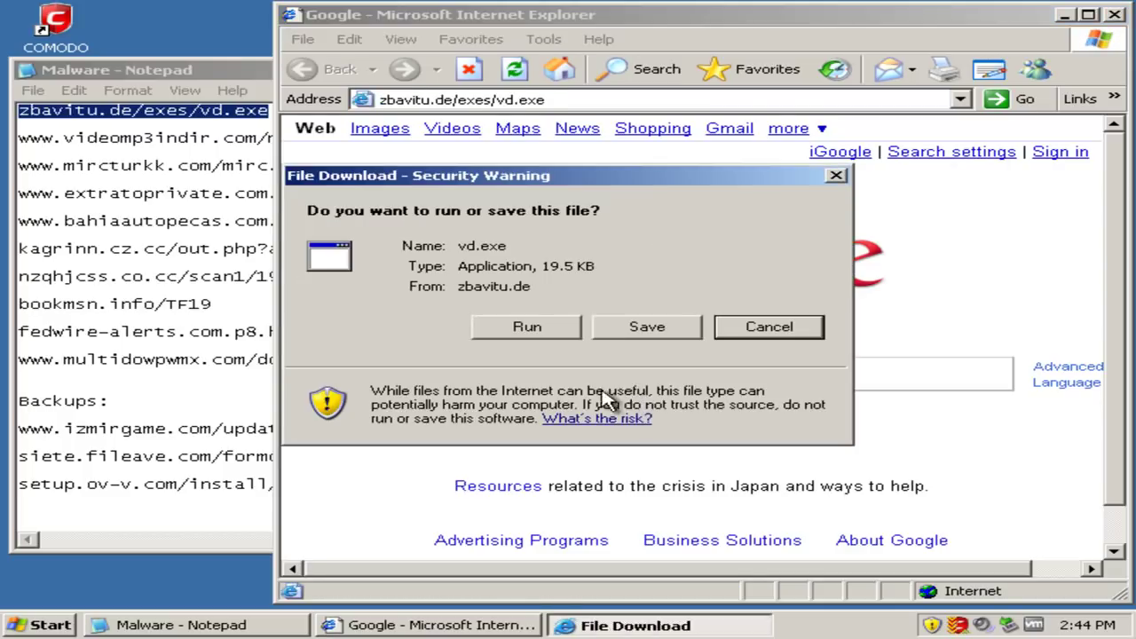
click(529, 334)
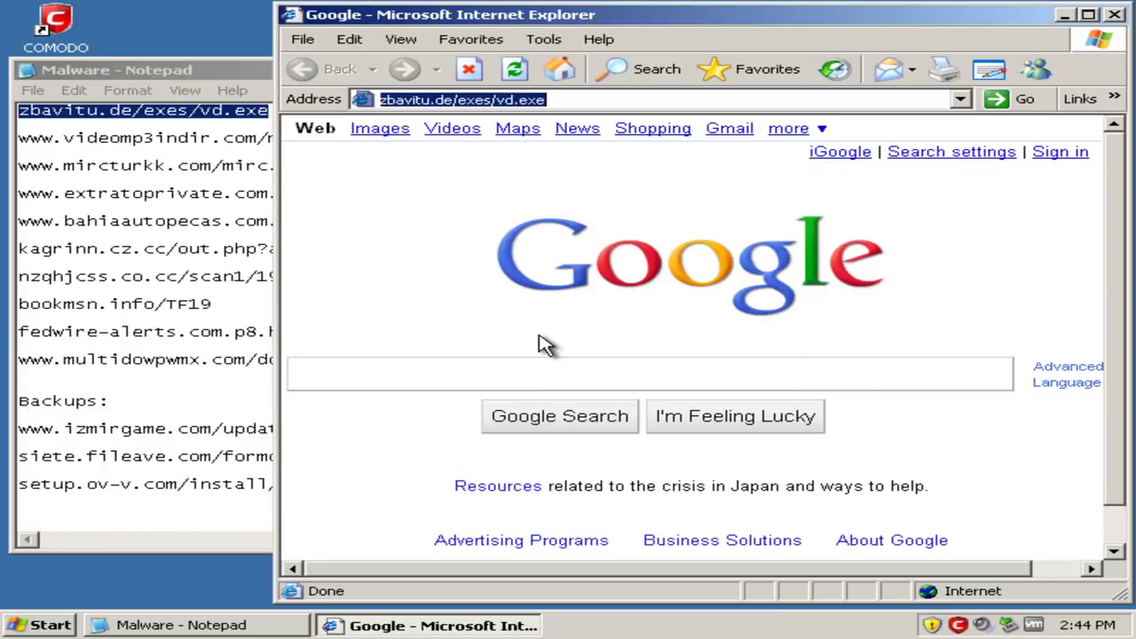
Step: Clean the malicious item reported in the Comodo Antivirus alert for the downloaded vd.exe
click(160, 142)
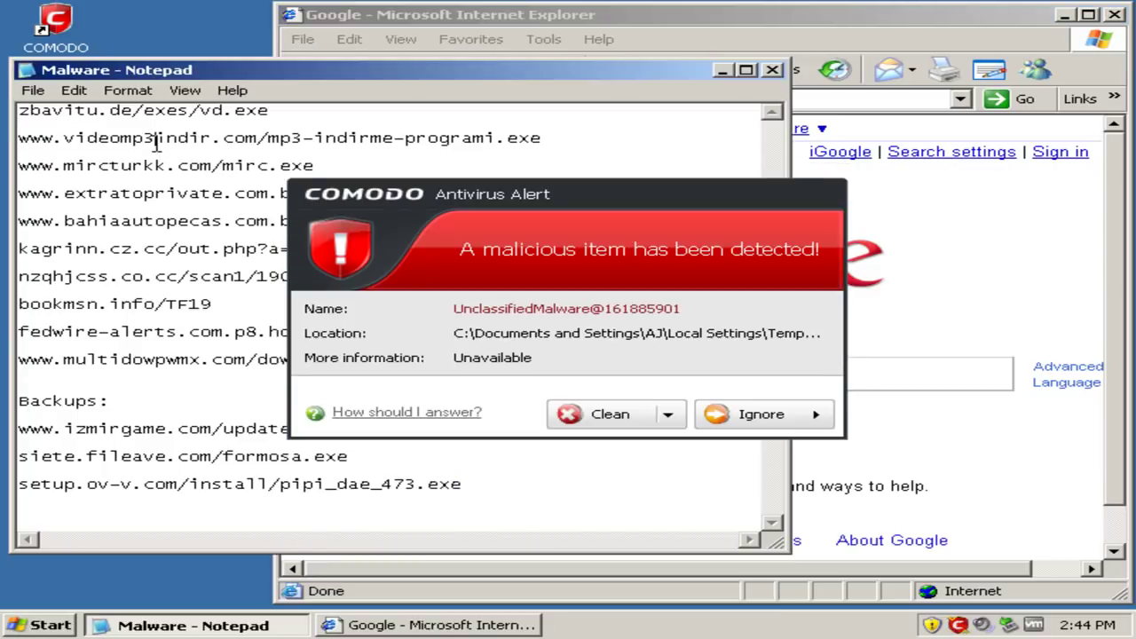
click(572, 210)
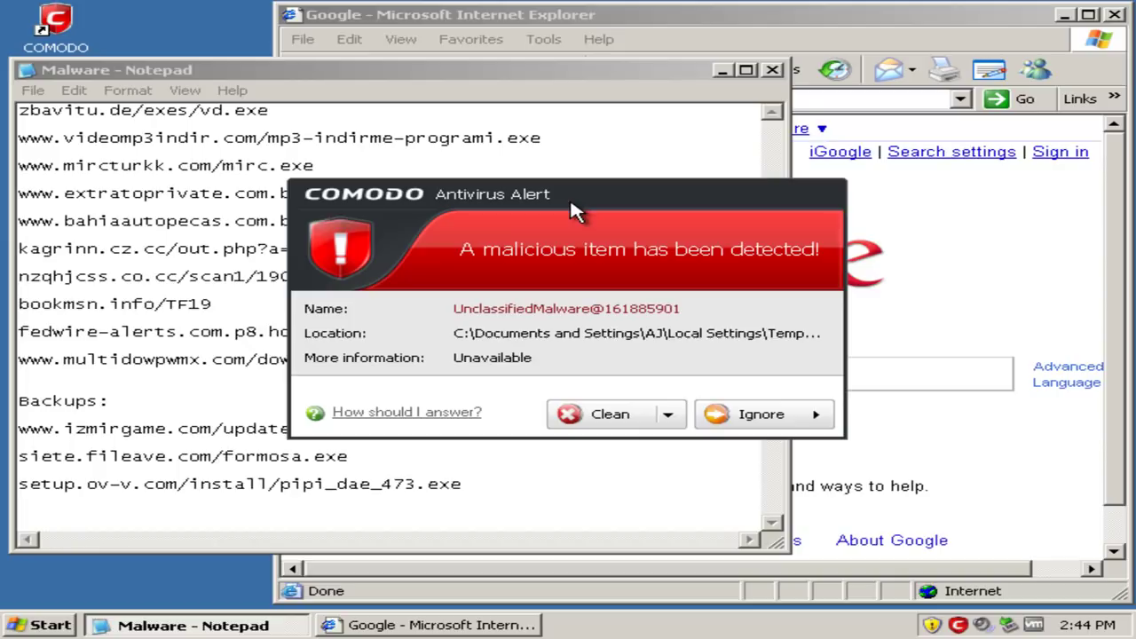
click(608, 417)
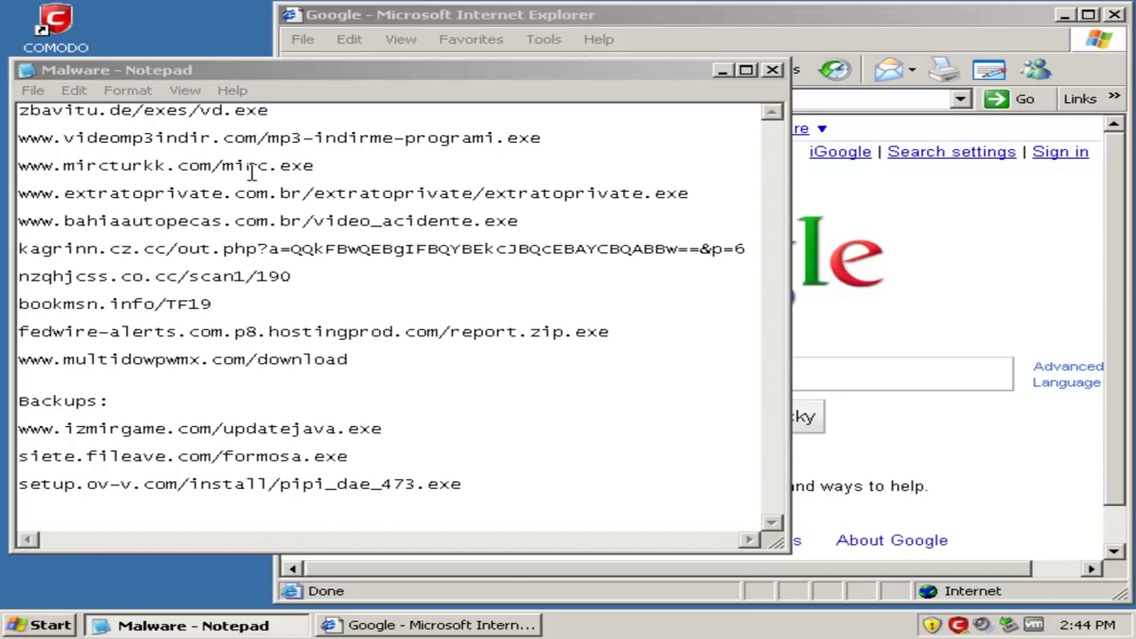
click(243, 139)
double_click(243, 137)
key(ctrl+c)
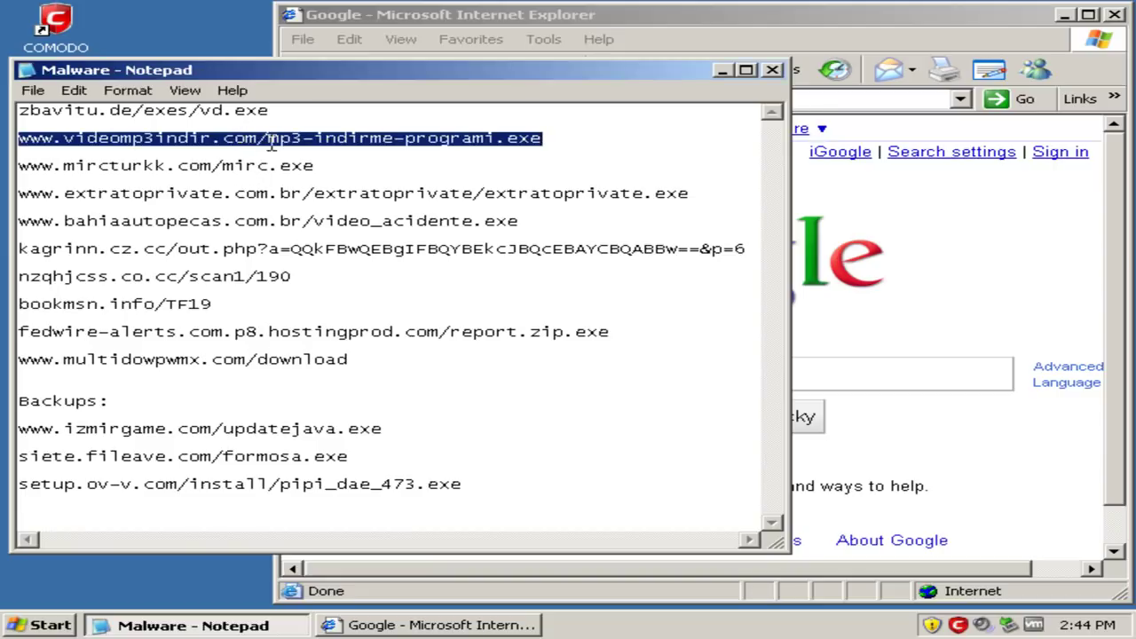
click(810, 101)
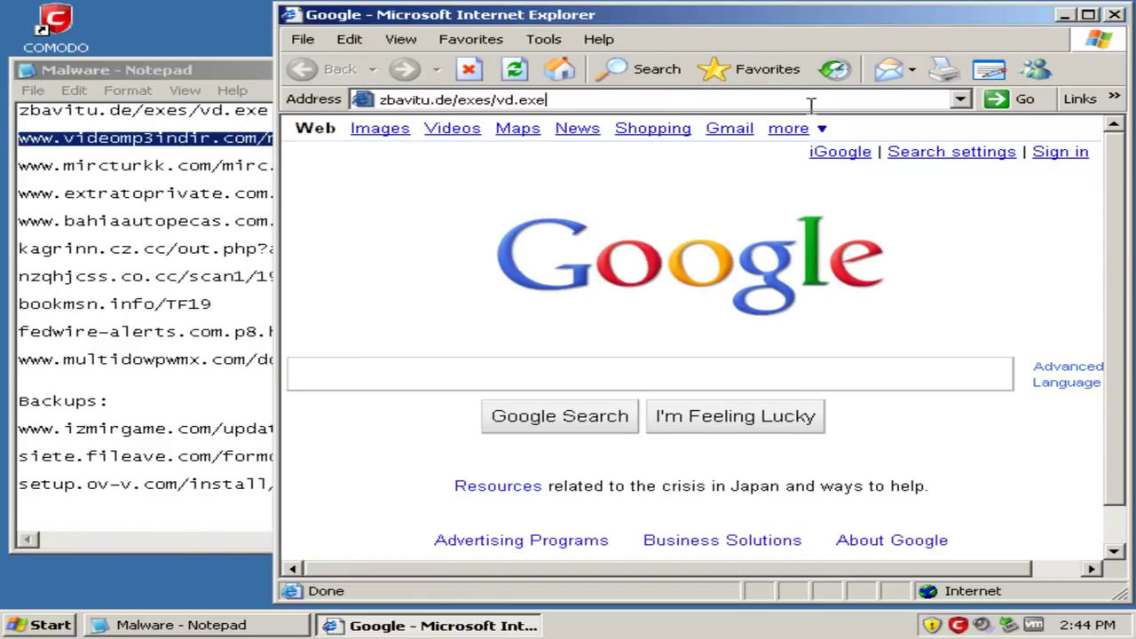
click(810, 100)
key(ctrl+v)
key(Return)
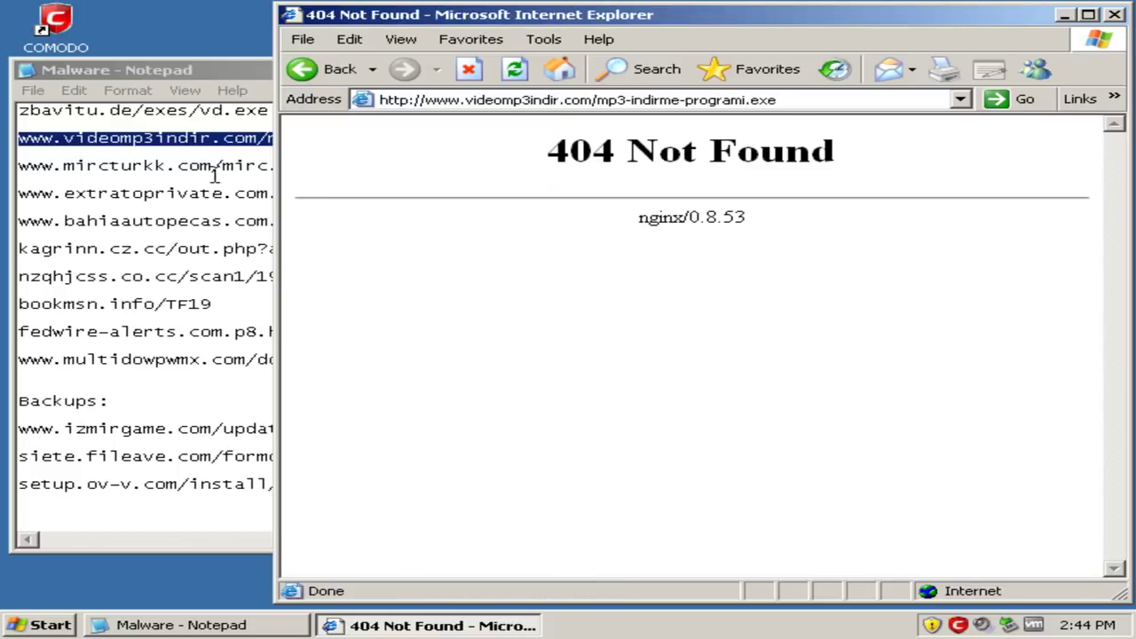
click(213, 174)
double_click(211, 165)
key(ctrl+c)
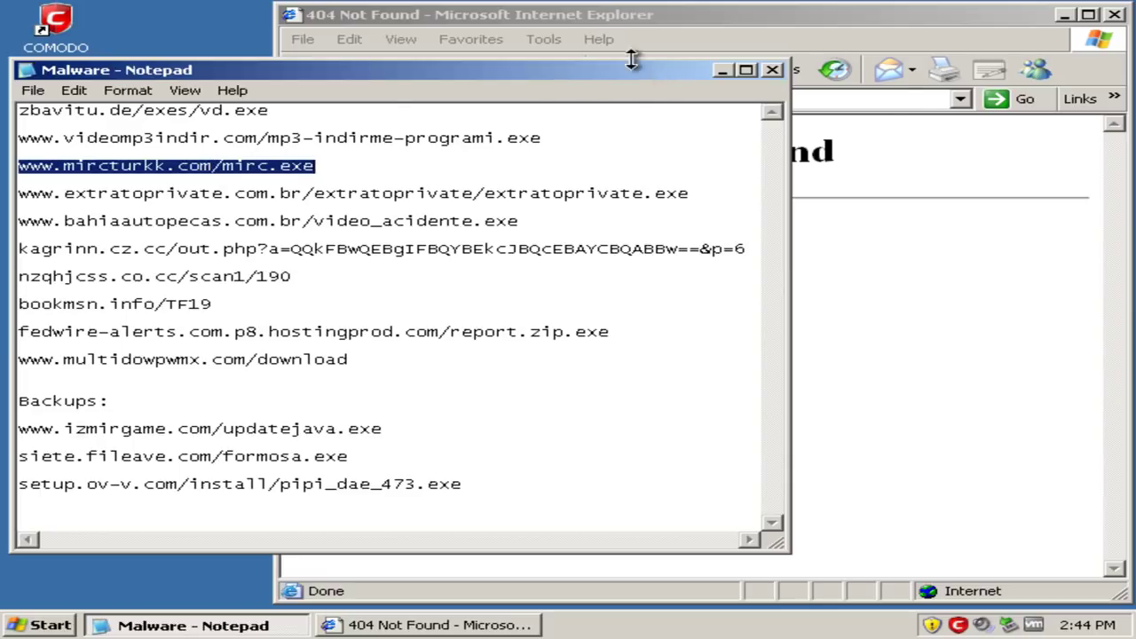
click(868, 100)
key(ctrl+v)
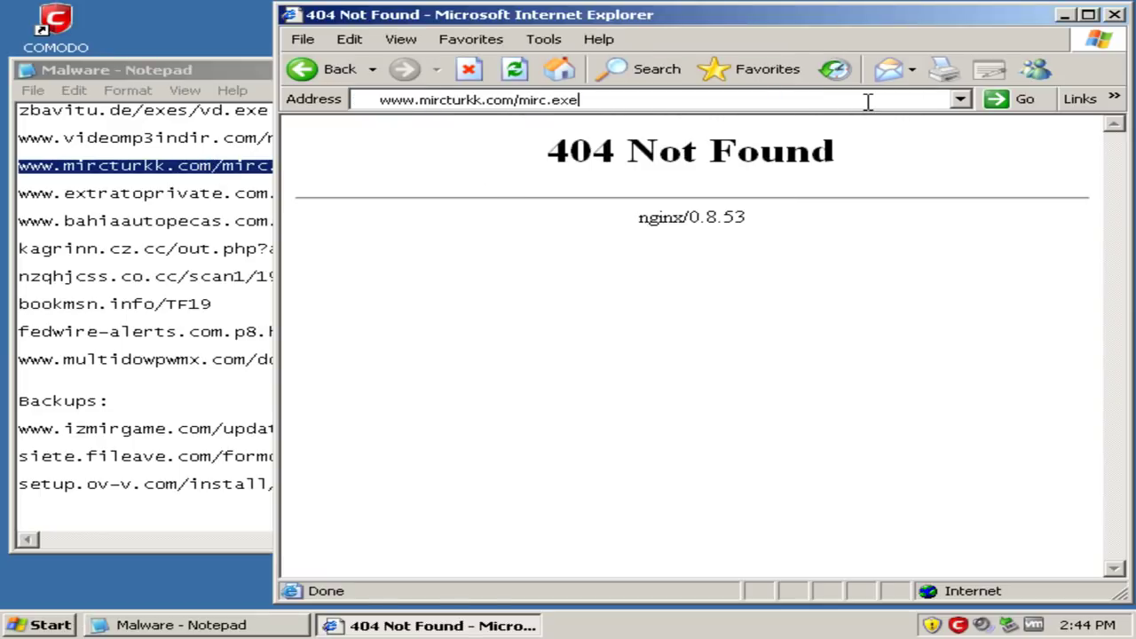
key(Return)
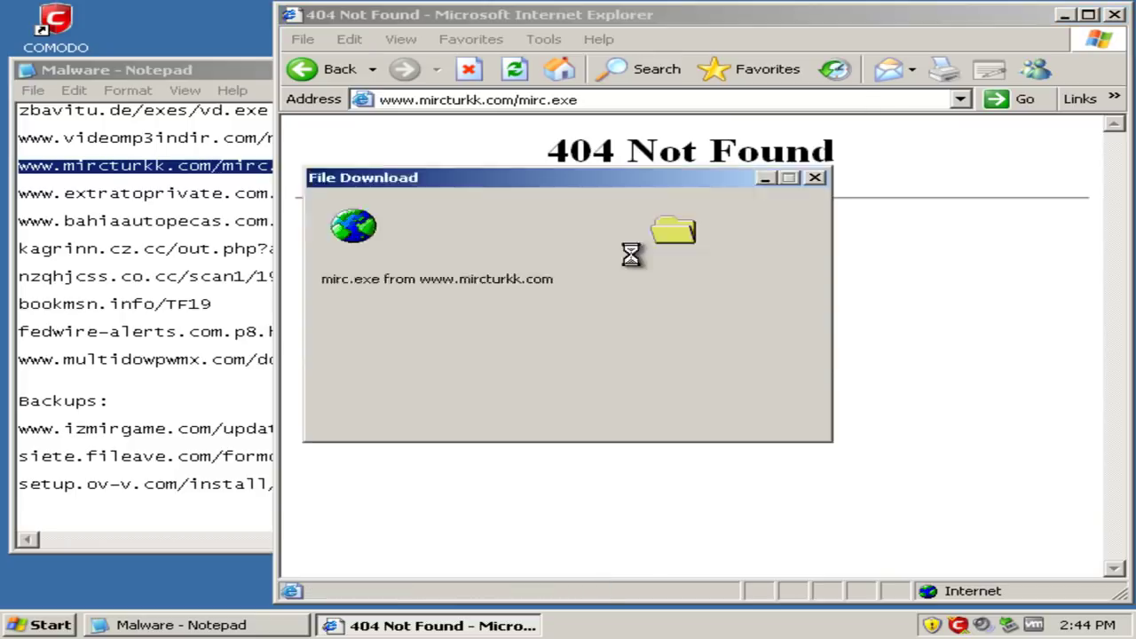
Step: Run mirc.exe despite the unverified publisher and choose Sandbox for it in the Defense+ alert
click(536, 338)
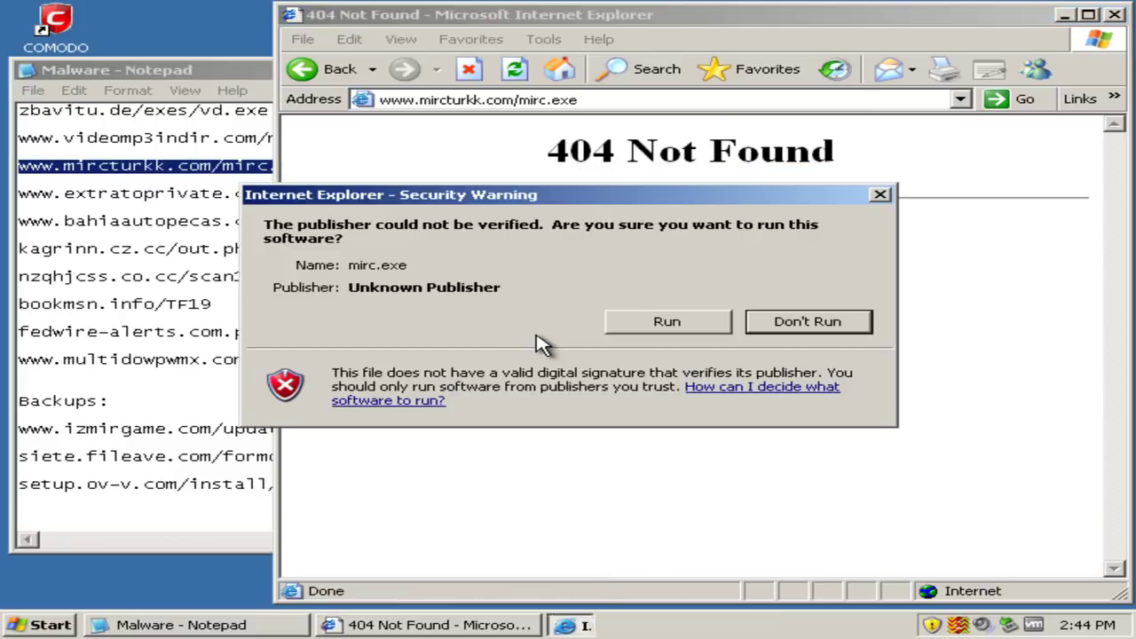
click(639, 325)
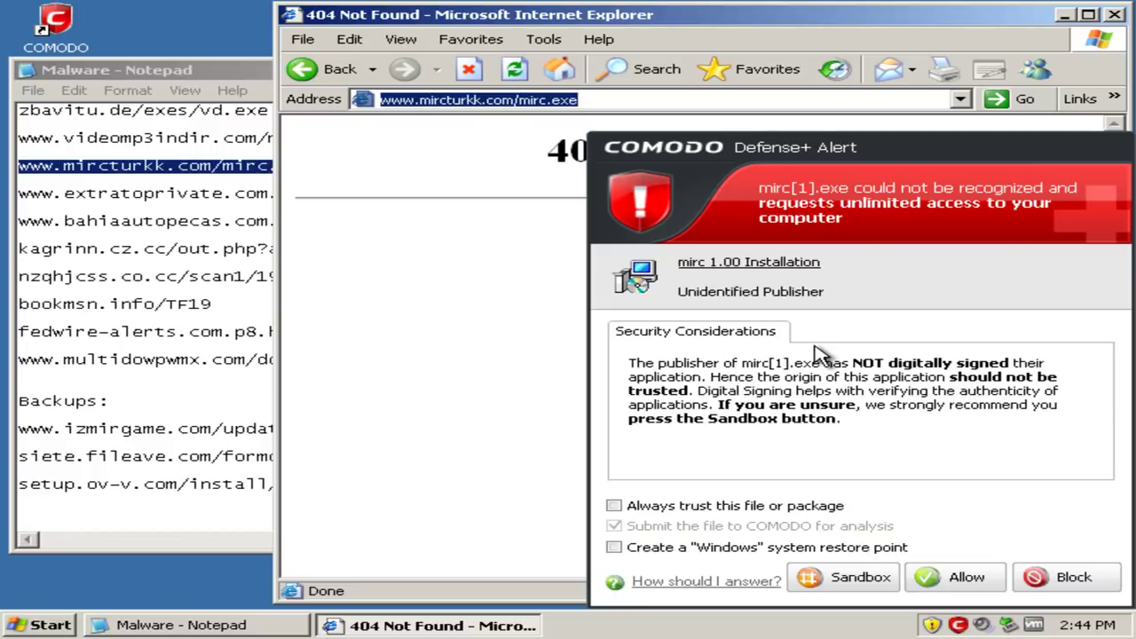
click(850, 579)
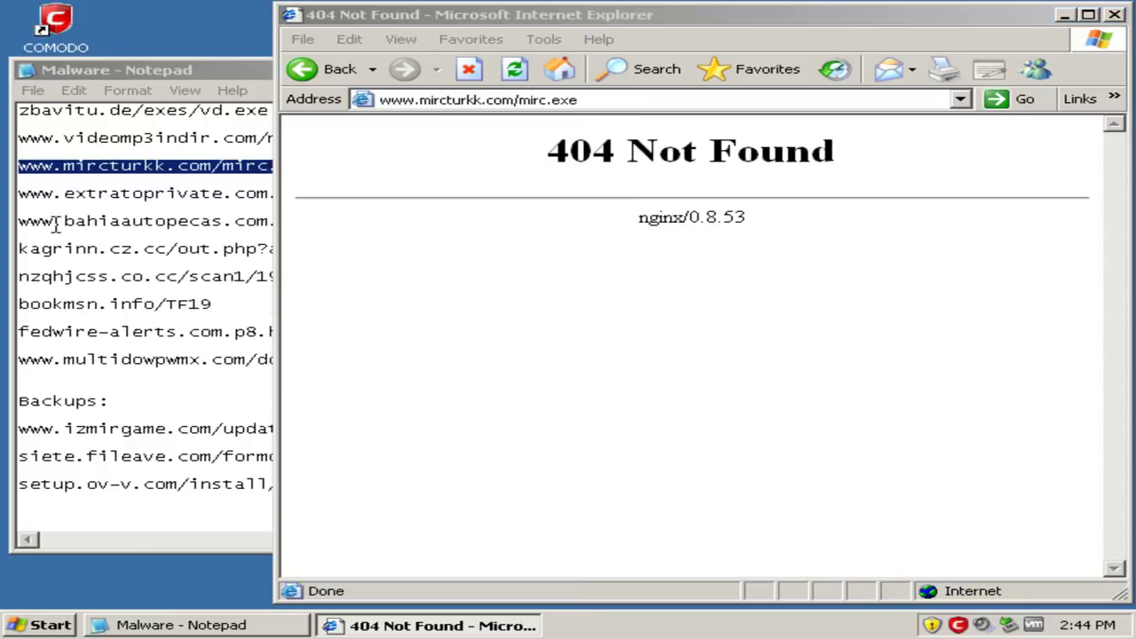
click(158, 197)
double_click(158, 197)
key(ctrl+c)
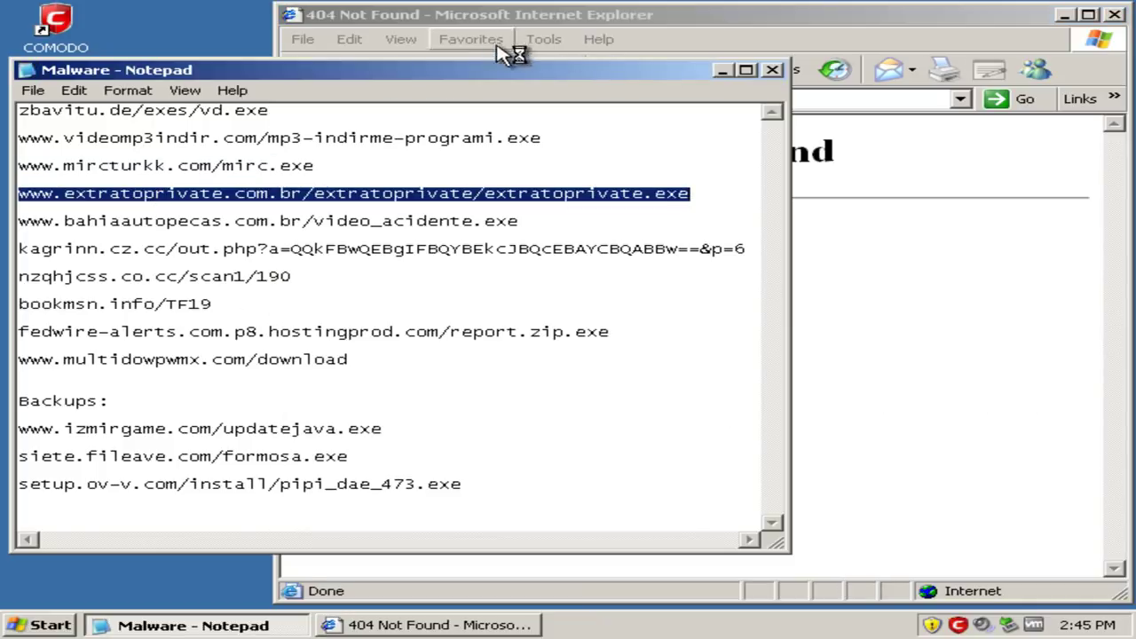
click(860, 98)
key(ctrl+v)
key(Return)
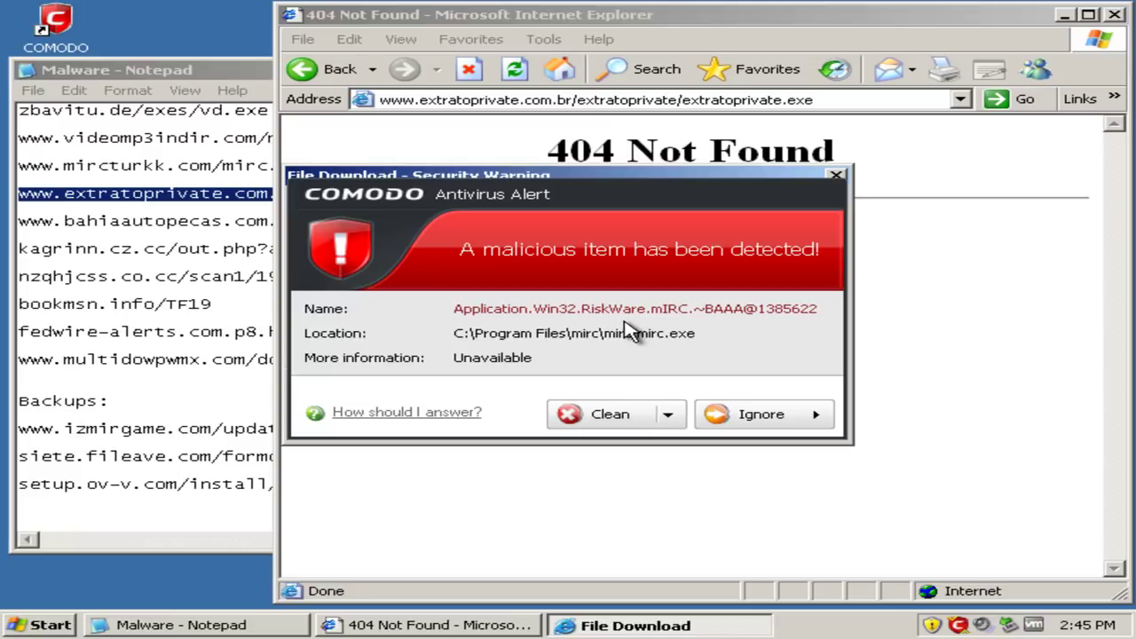
Step: Clean the mirc.exe item flagged by Comodo Antivirus, and run extratoprivate.exe despite the unverified publisher
click(613, 421)
click(509, 327)
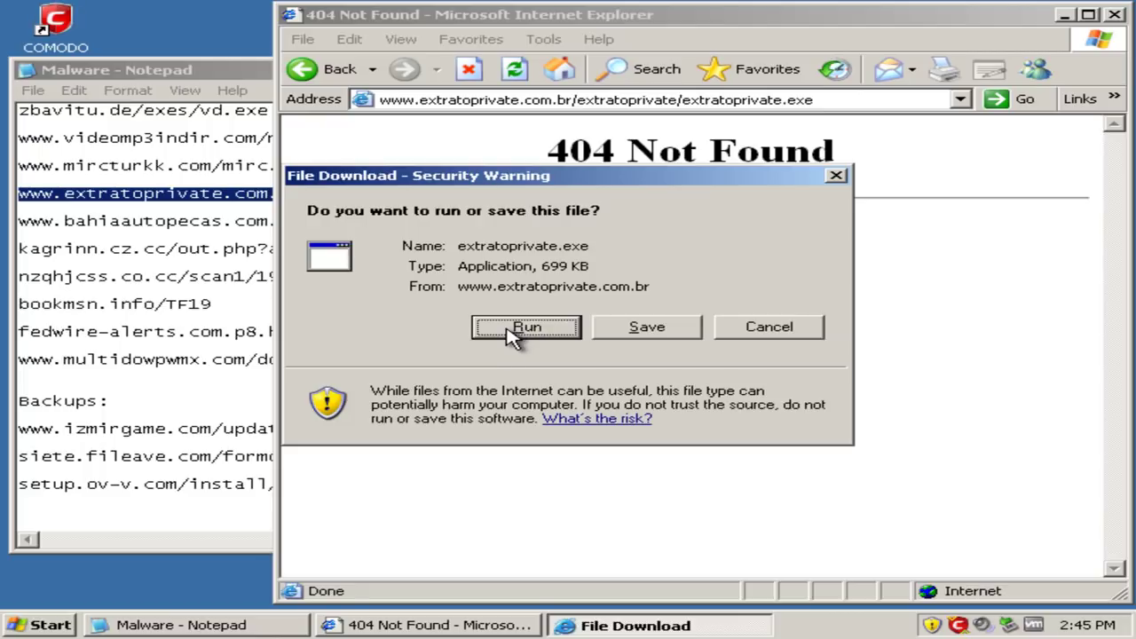
click(508, 328)
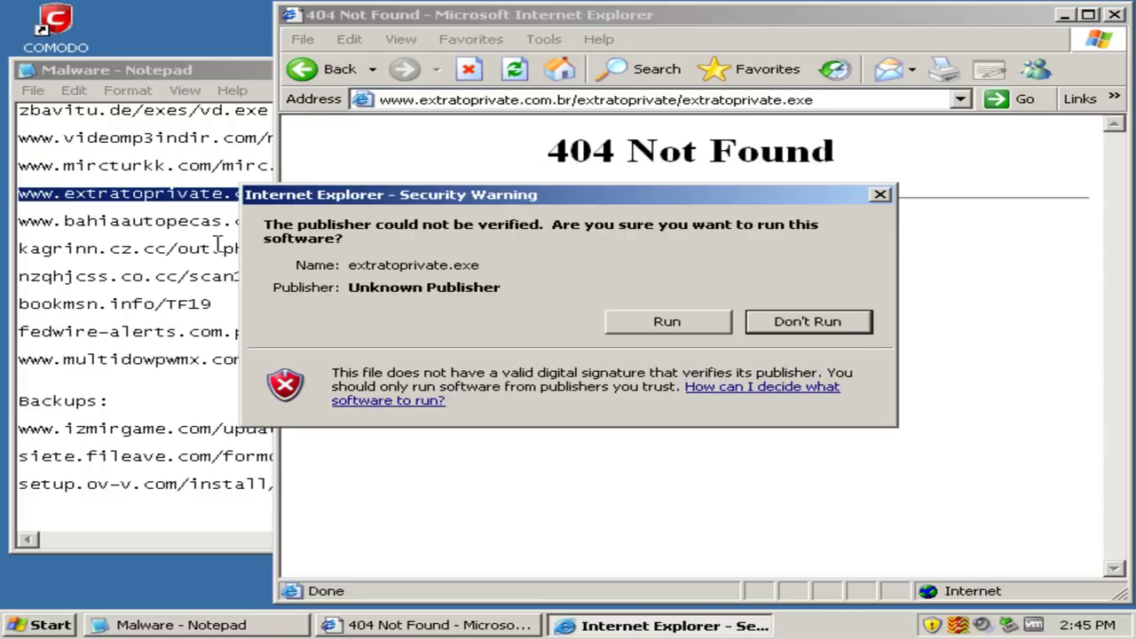
click(679, 331)
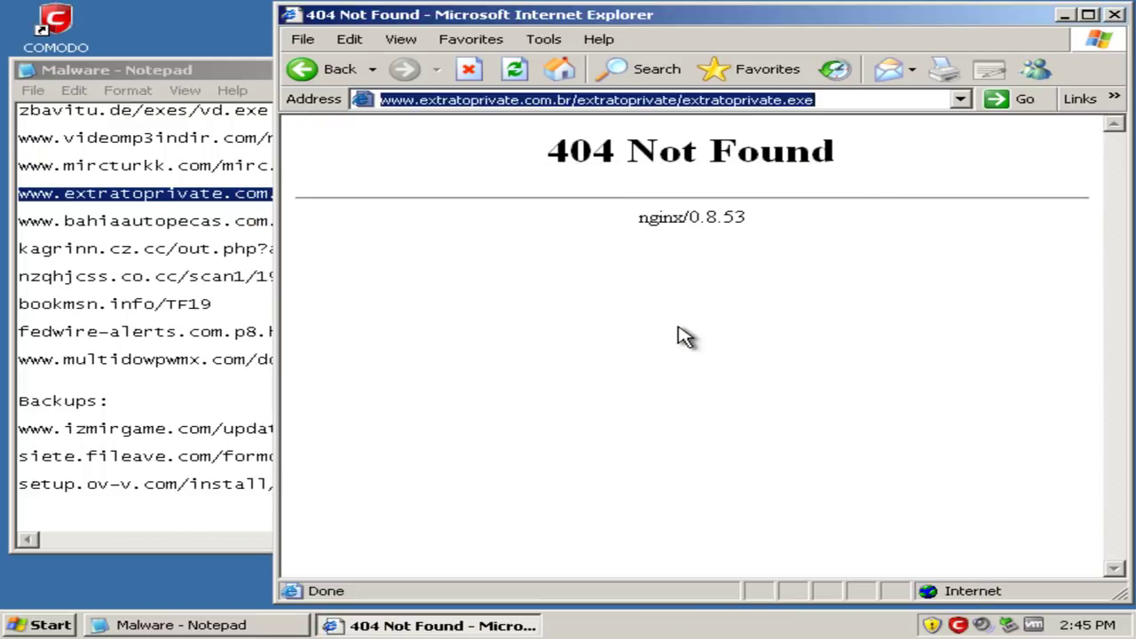
click(222, 217)
key(Home)
key(shift+End)
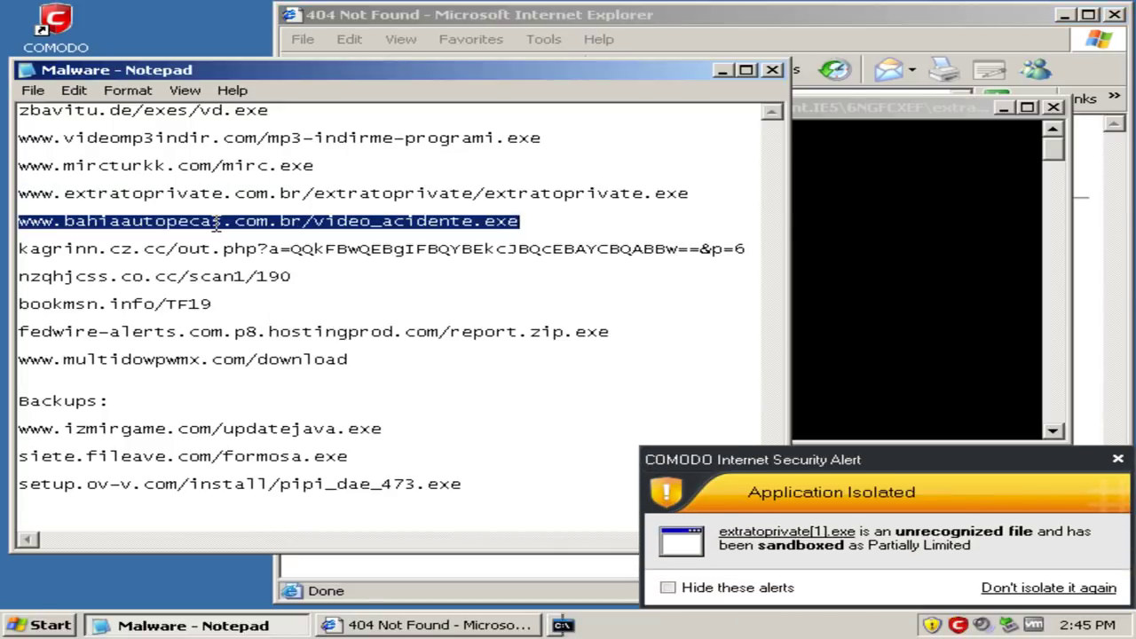
key(alt+Tab)
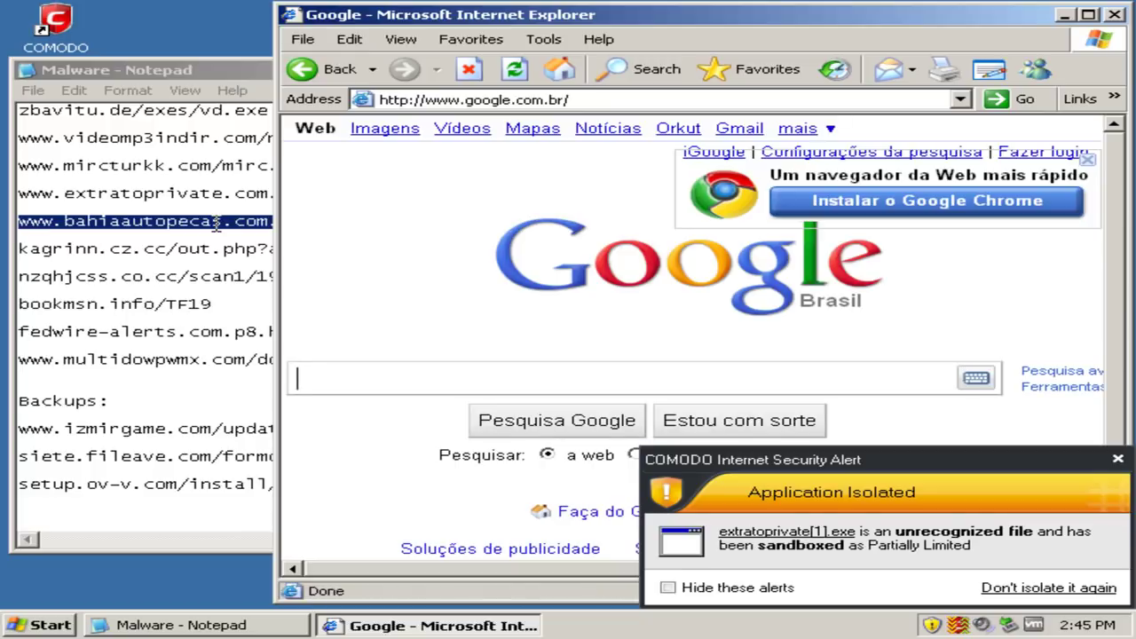
click(216, 223)
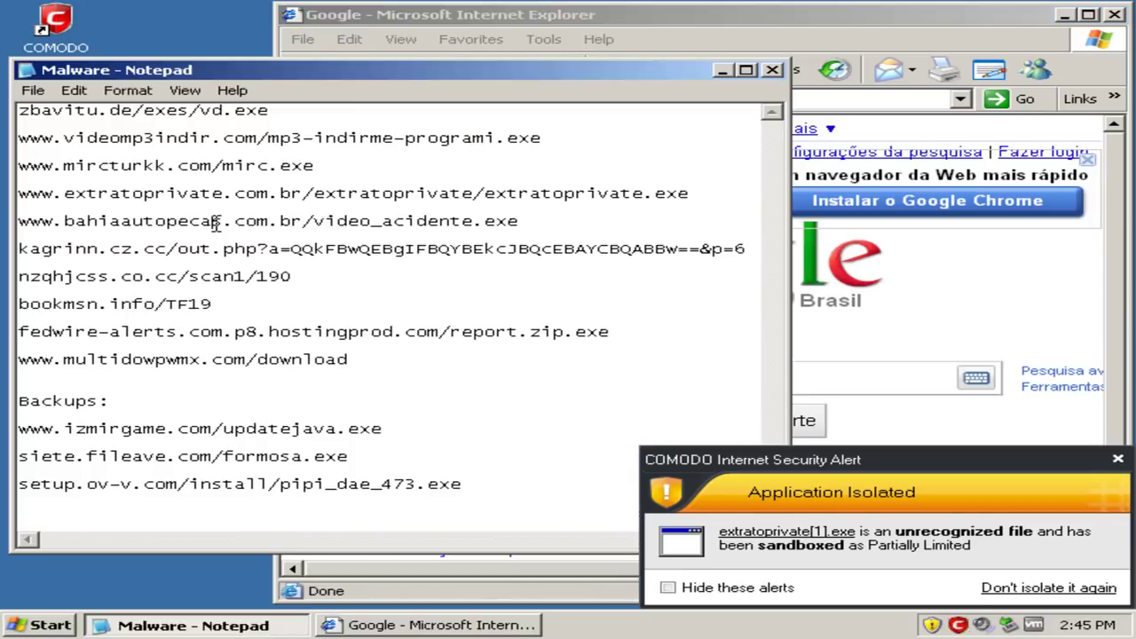
double_click(216, 223)
key(ctrl+c)
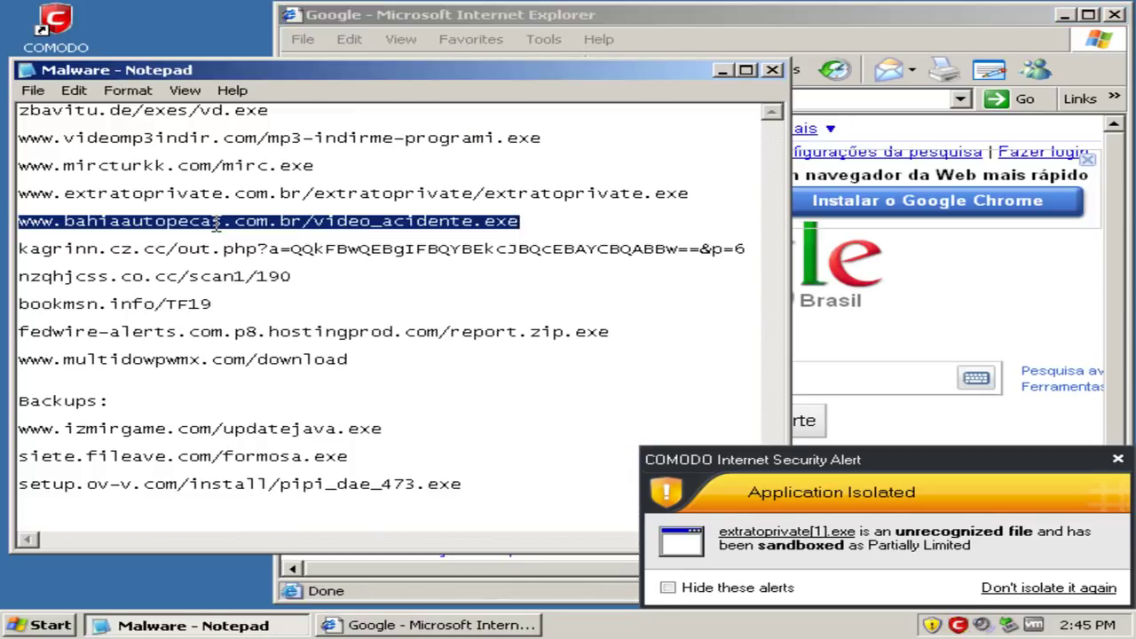
click(830, 119)
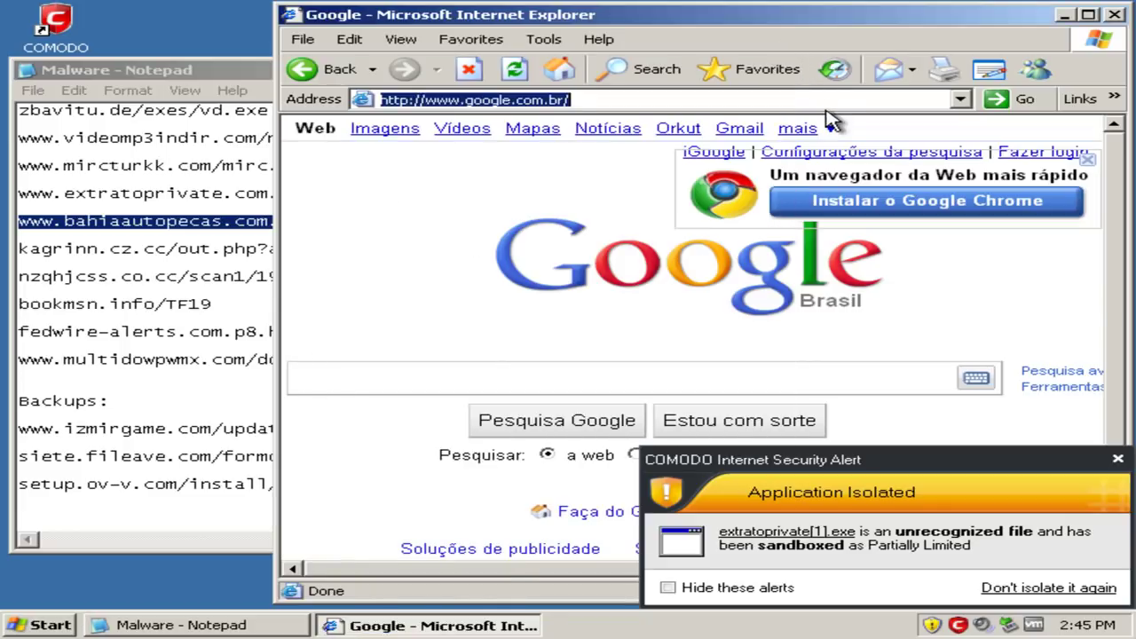
key(ctrl+v)
key(Return)
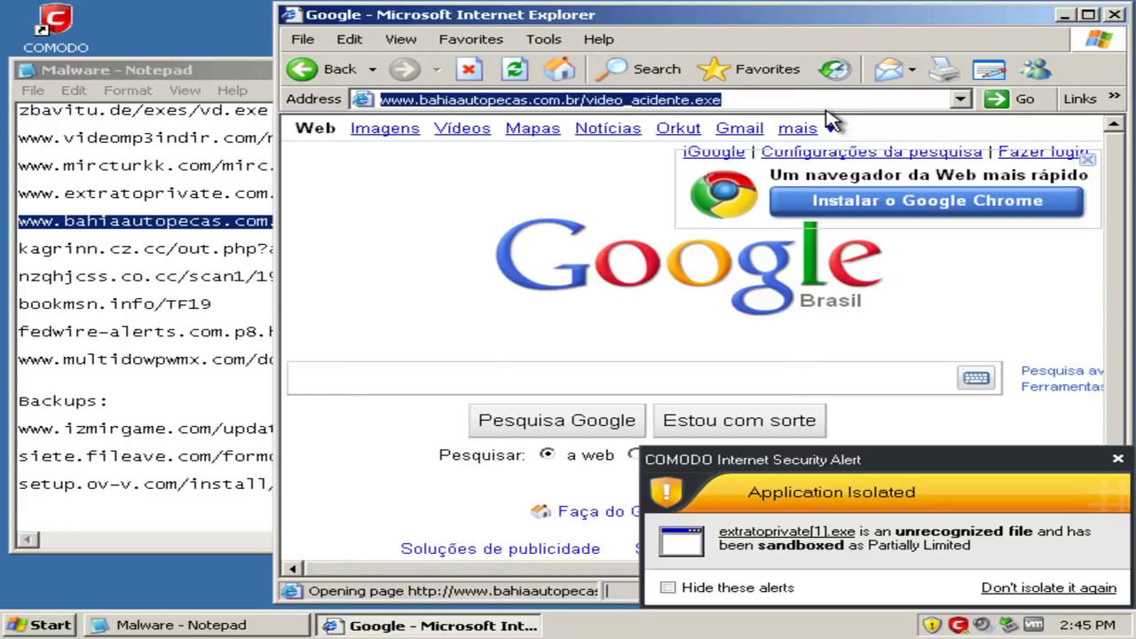
click(1117, 458)
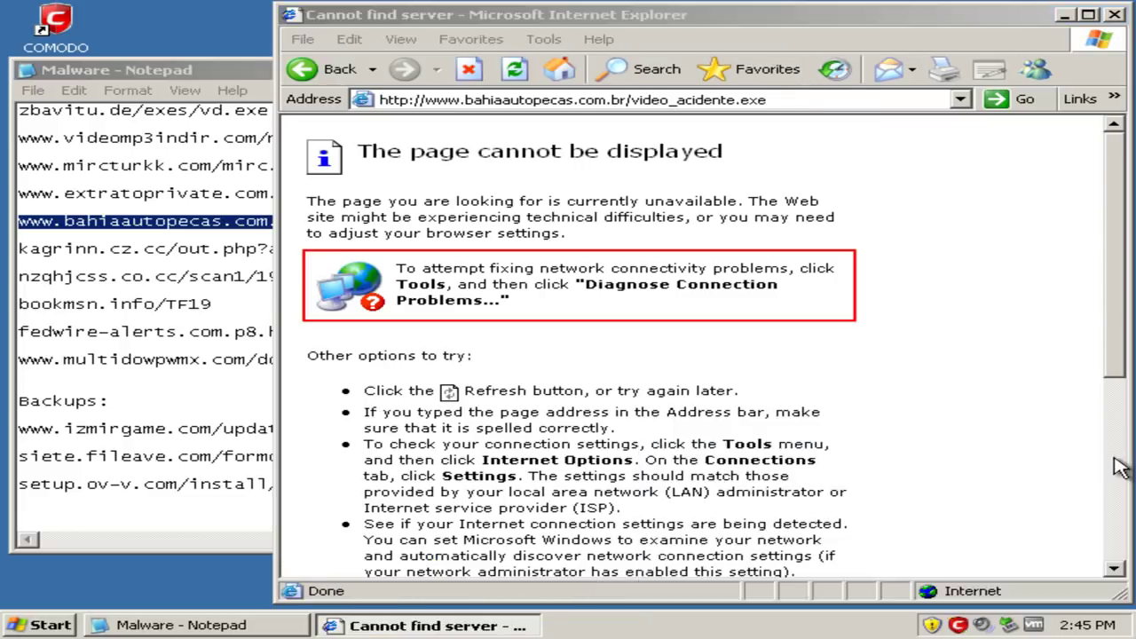
Step: Copy the kagrinn.cz.cc/out.php link from the Notepad list and load it in Internet Explorer
click(213, 259)
key(Home)
key(shift+End)
key(ctrl+c)
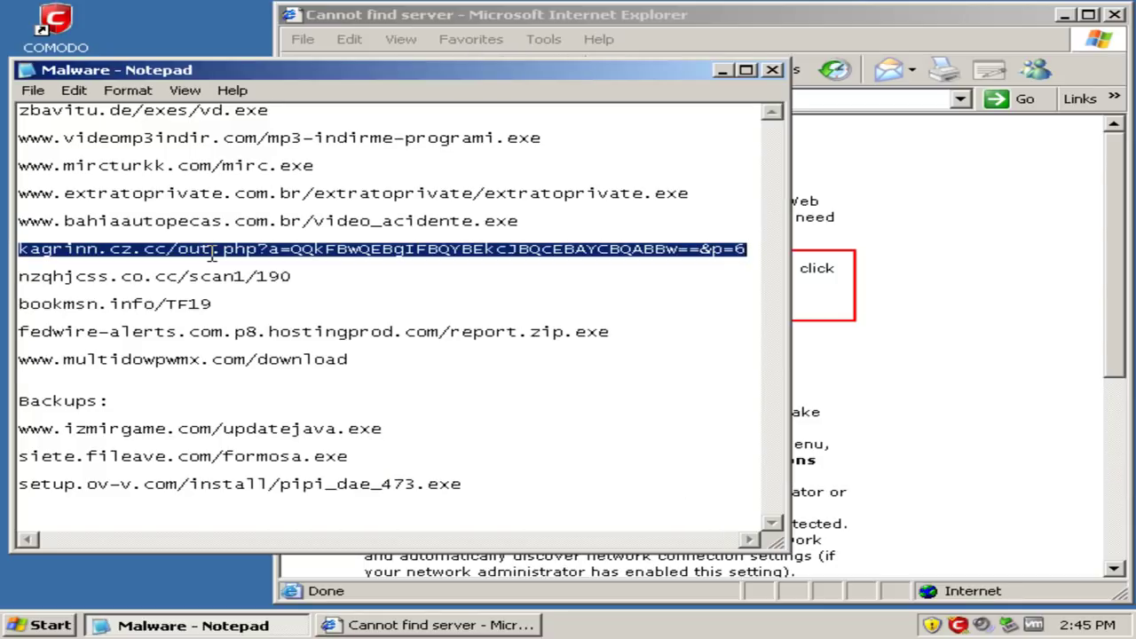
click(814, 101)
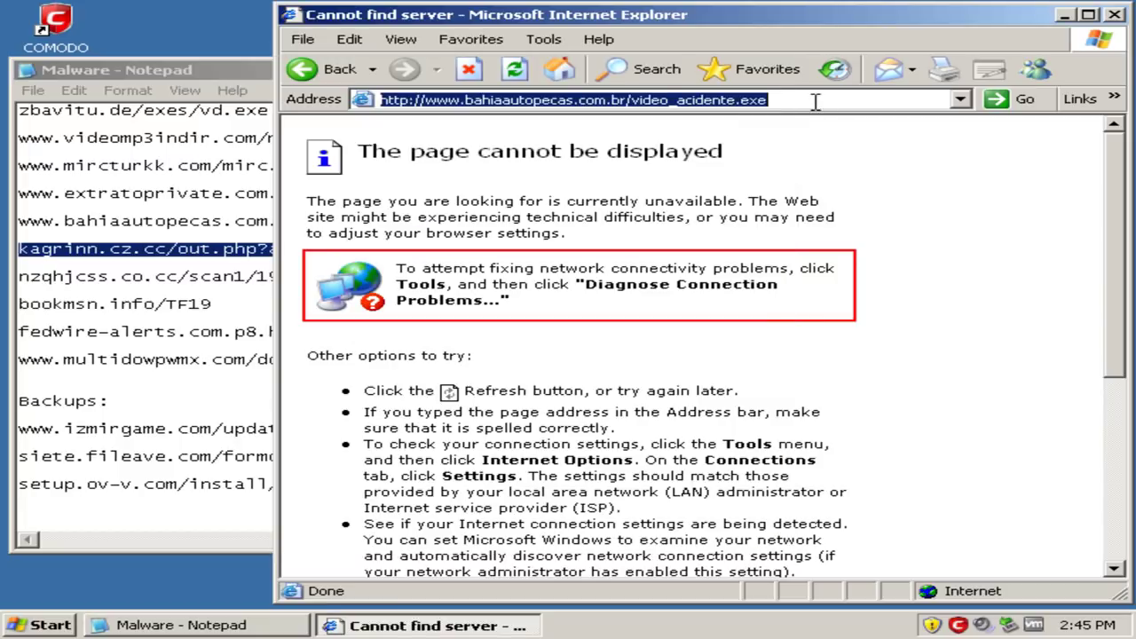
key(ctrl+v)
key(Return)
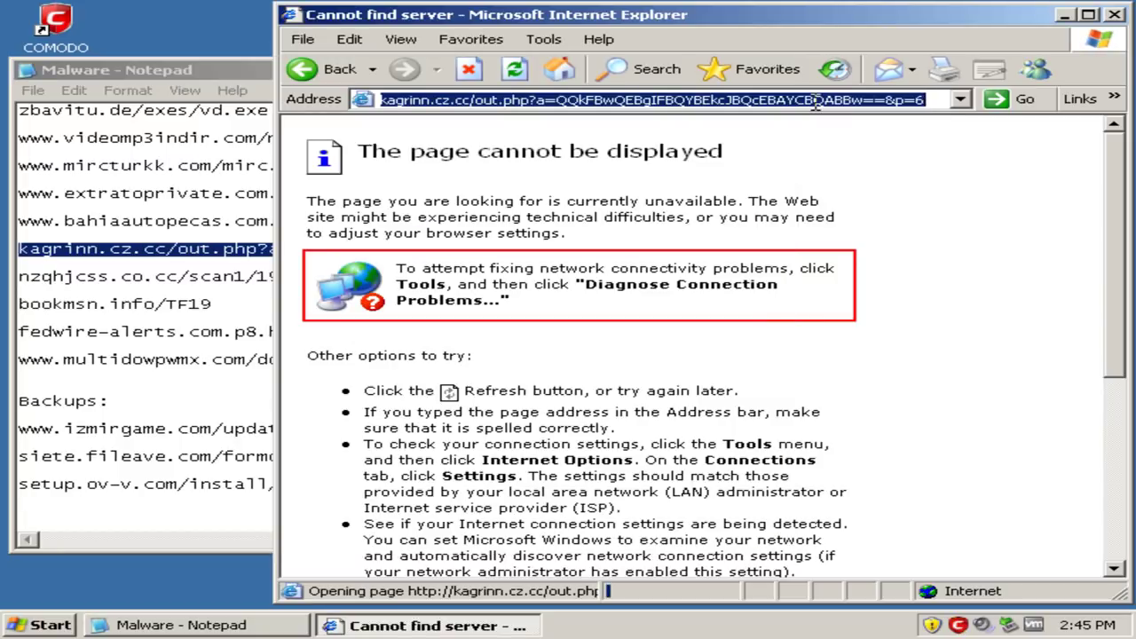
Step: Copy nzqhjcss.co.cc/scan1/190 from the Notepad list and load it in Internet Explorer
double_click(199, 282)
key(ctrl+c)
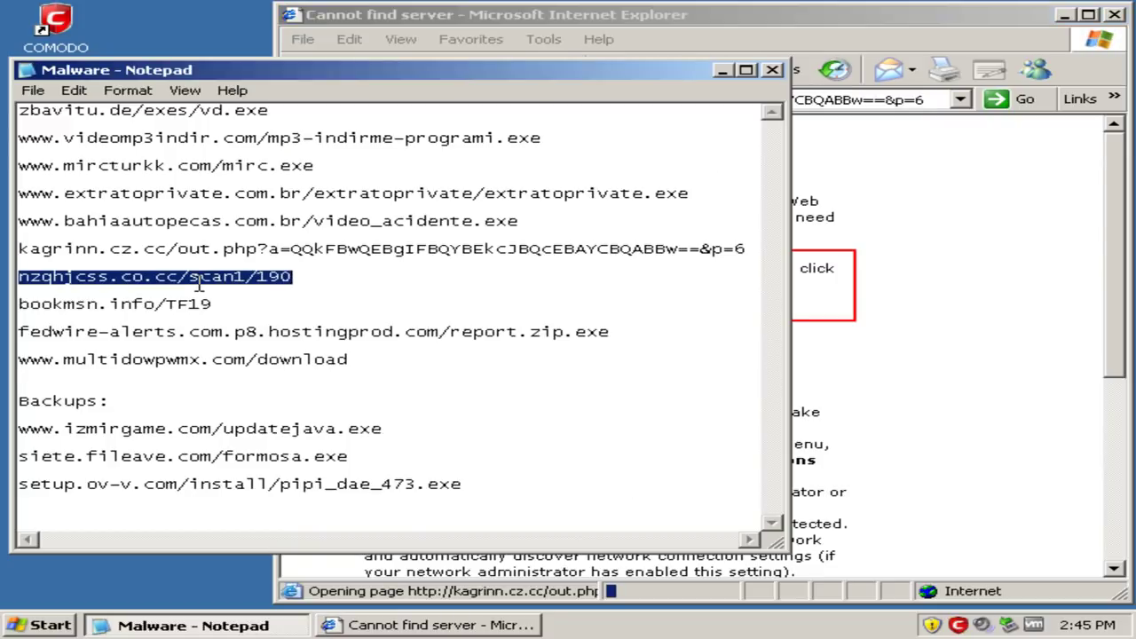
click(778, 22)
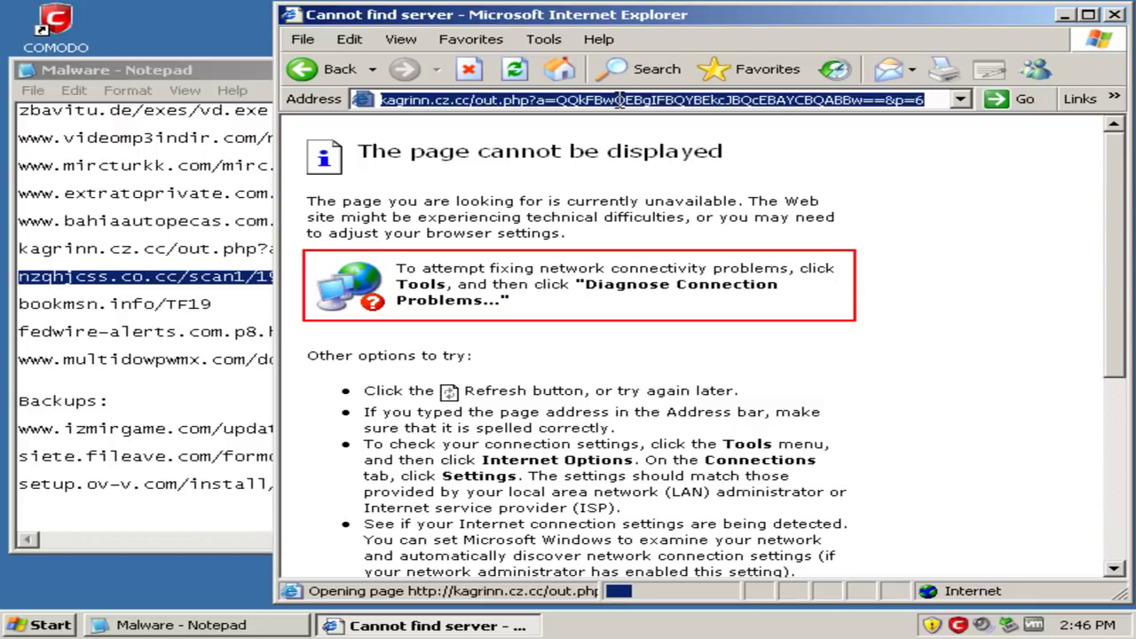
key(ctrl+v)
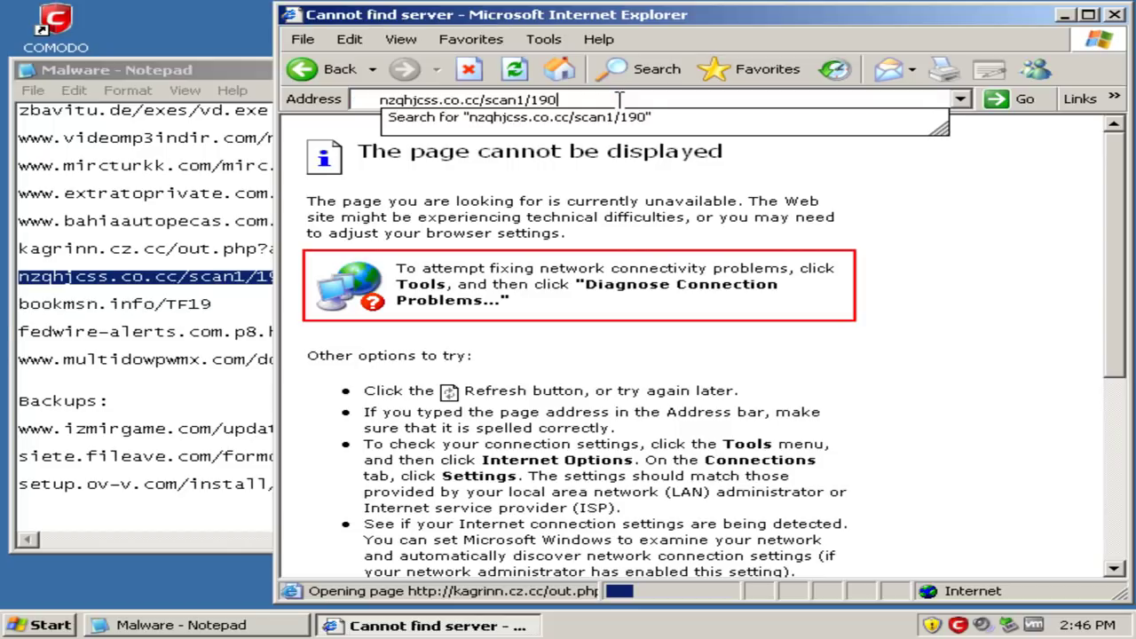
key(Return)
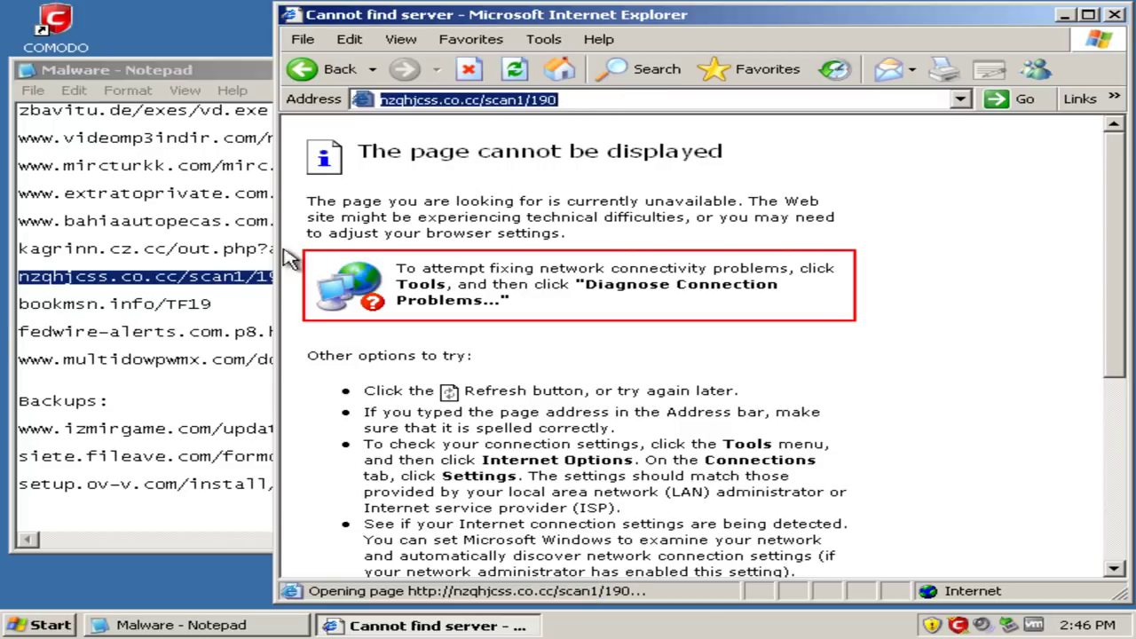
Step: Copy bookmsn.info/TF19 from the Notepad list and load it in Internet Explorer
click(179, 310)
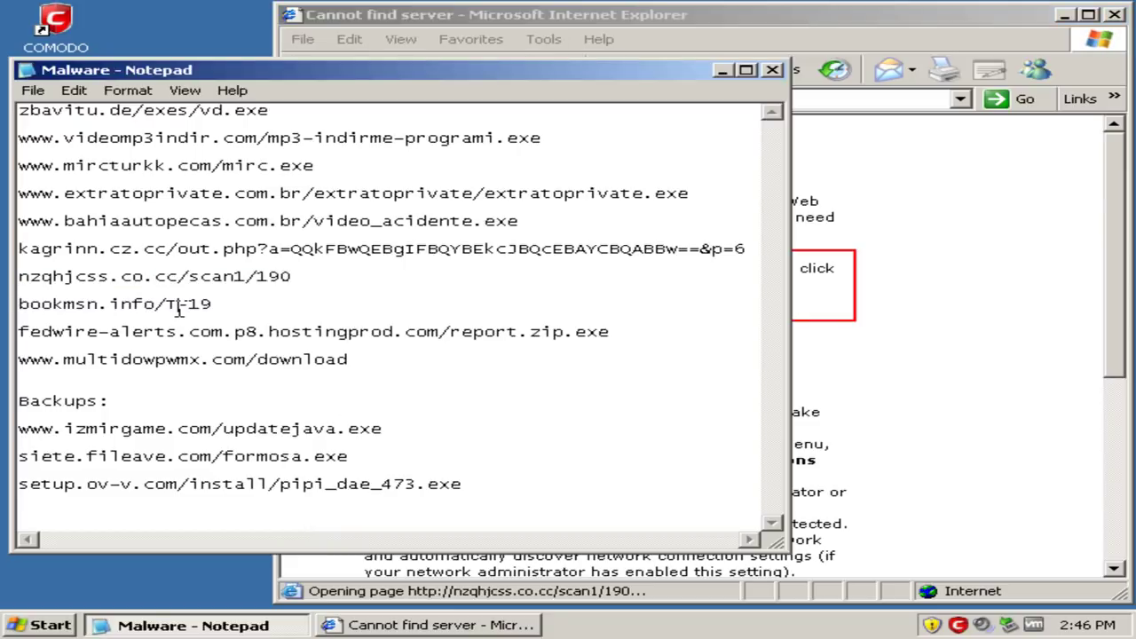
double_click(179, 309)
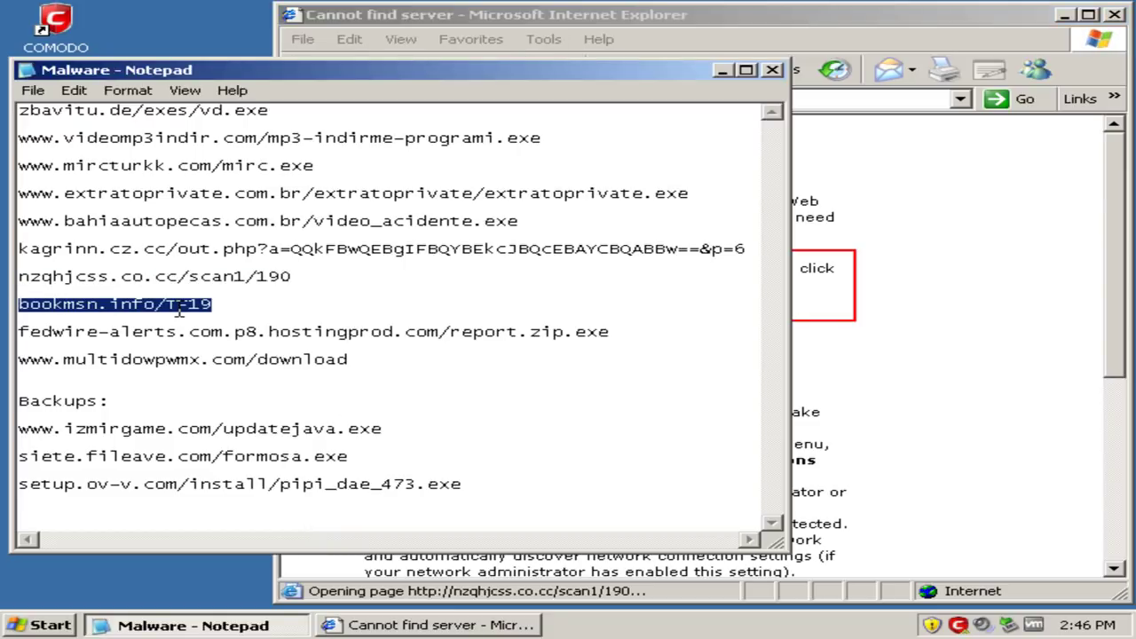
click(874, 36)
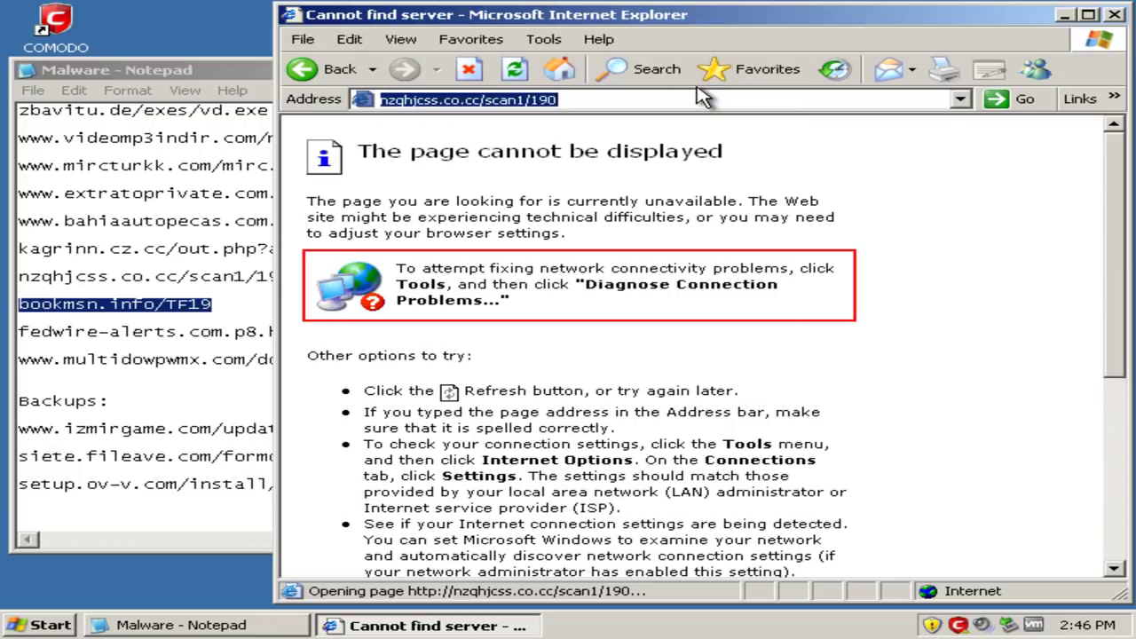
text(bookmsn.info/TF19)
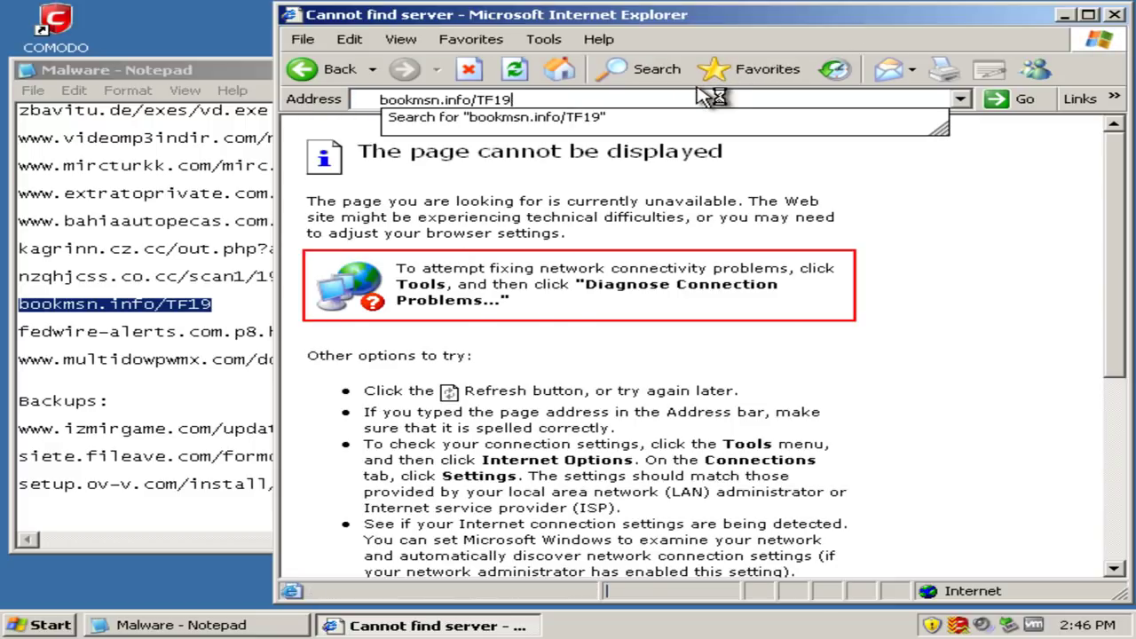
key(Return)
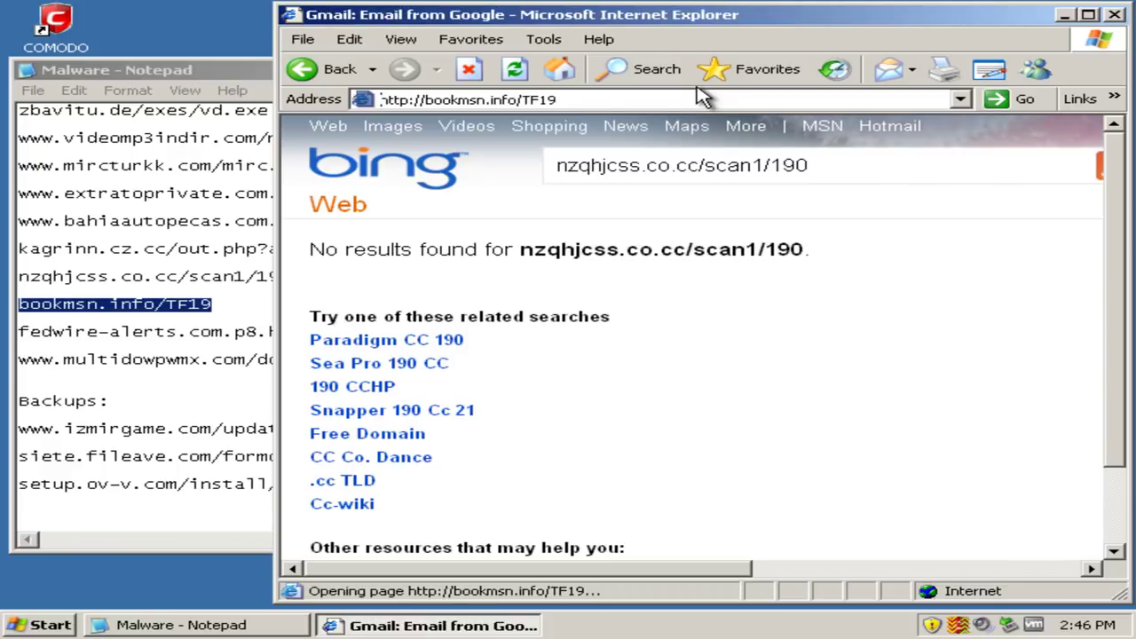
Step: Load and run fedwire-alerts.com.p8.hostingprod.com/report.zip.exe from the Notepad list in Internet Explorer, and clean the item flagged by Comodo Antivirus
click(138, 331)
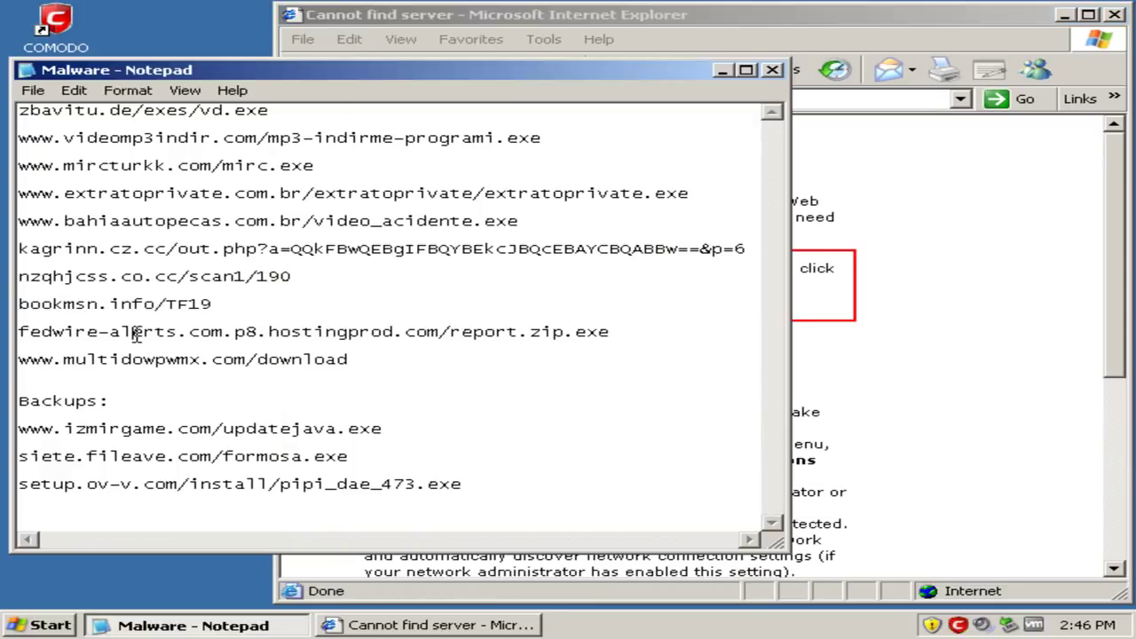
key(Home)
key(shift+End)
key(ctrl+c)
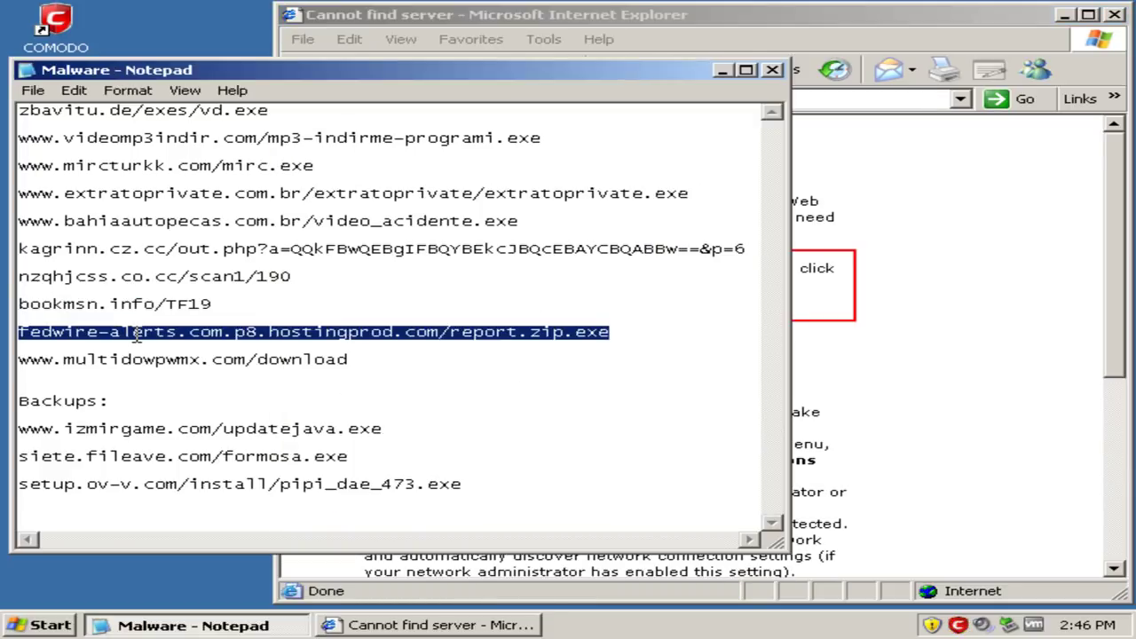
click(823, 101)
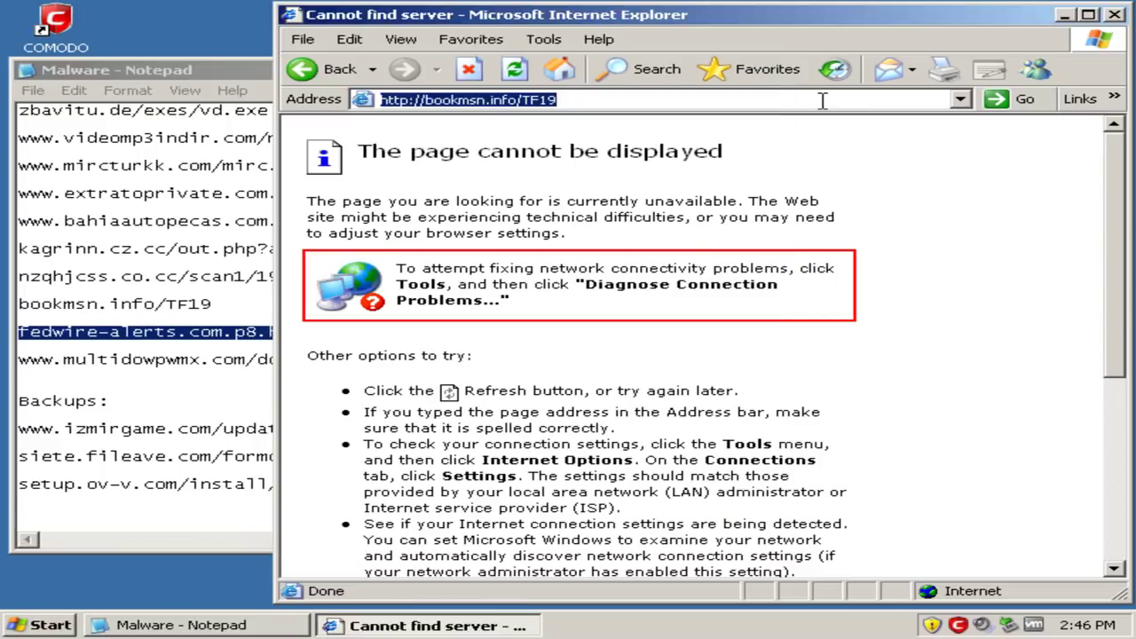
key(ctrl+v)
key(Return)
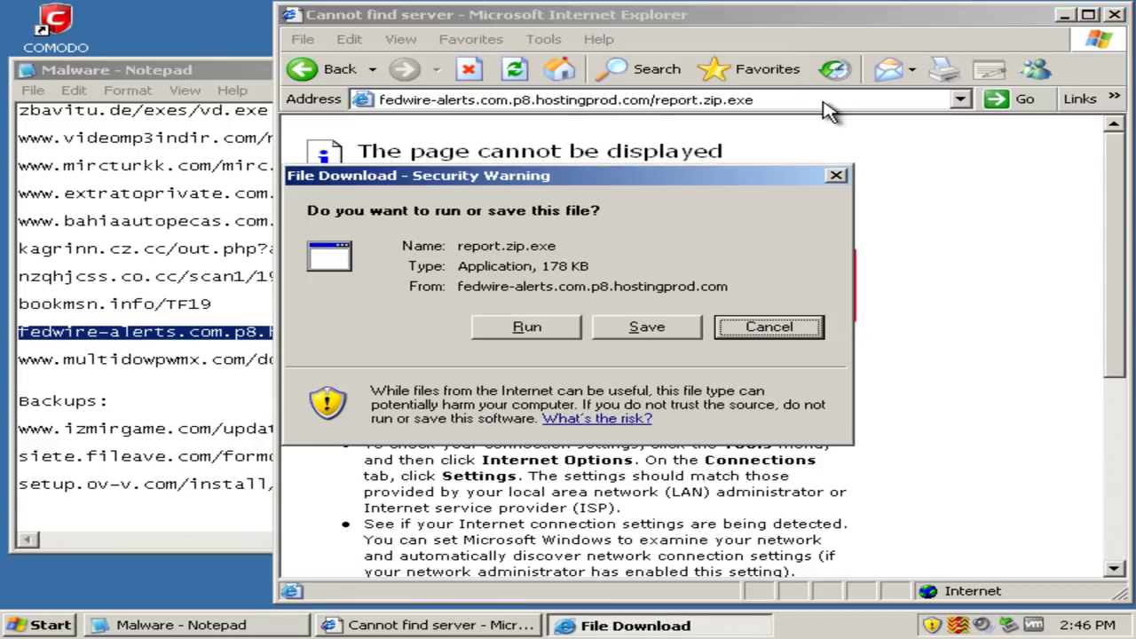
click(499, 336)
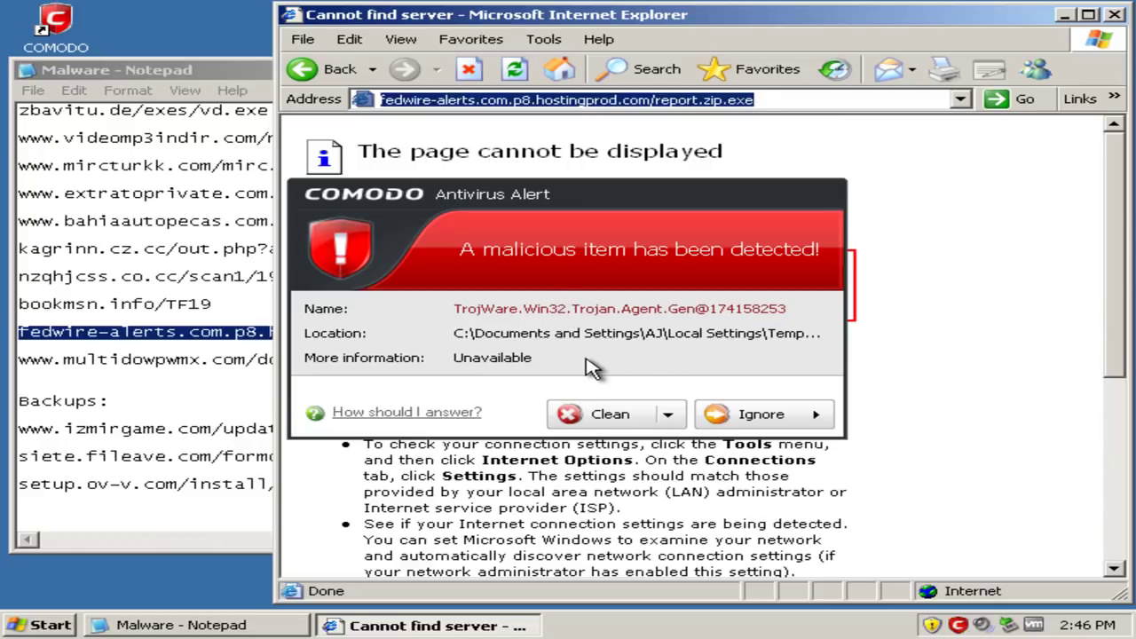
click(589, 417)
click(213, 362)
double_click(213, 362)
key(ctrl+c)
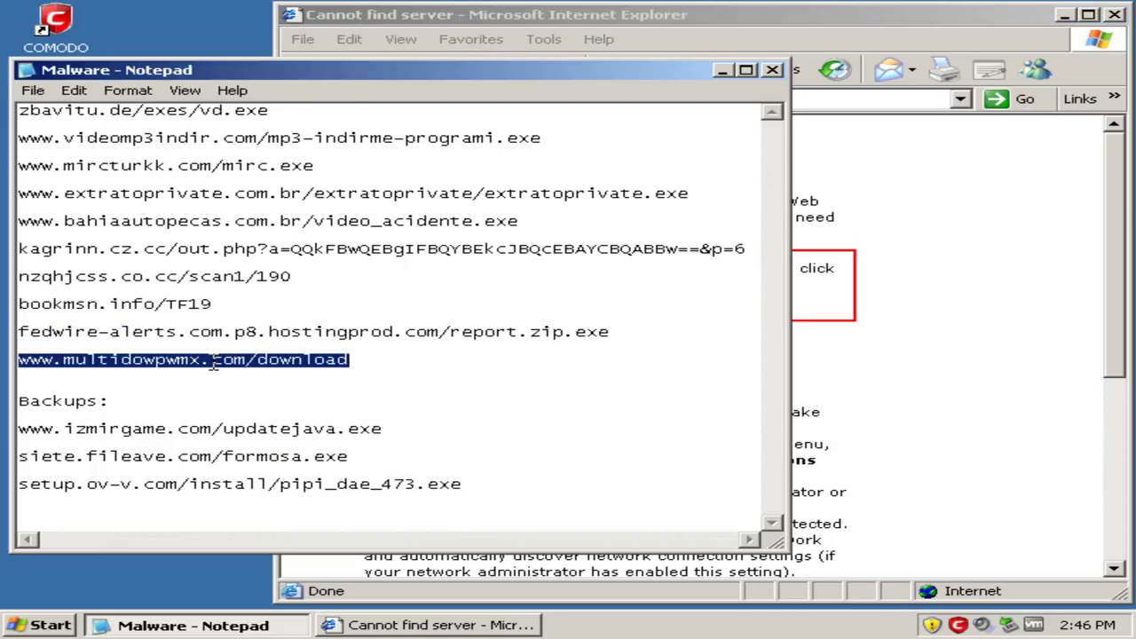
click(840, 99)
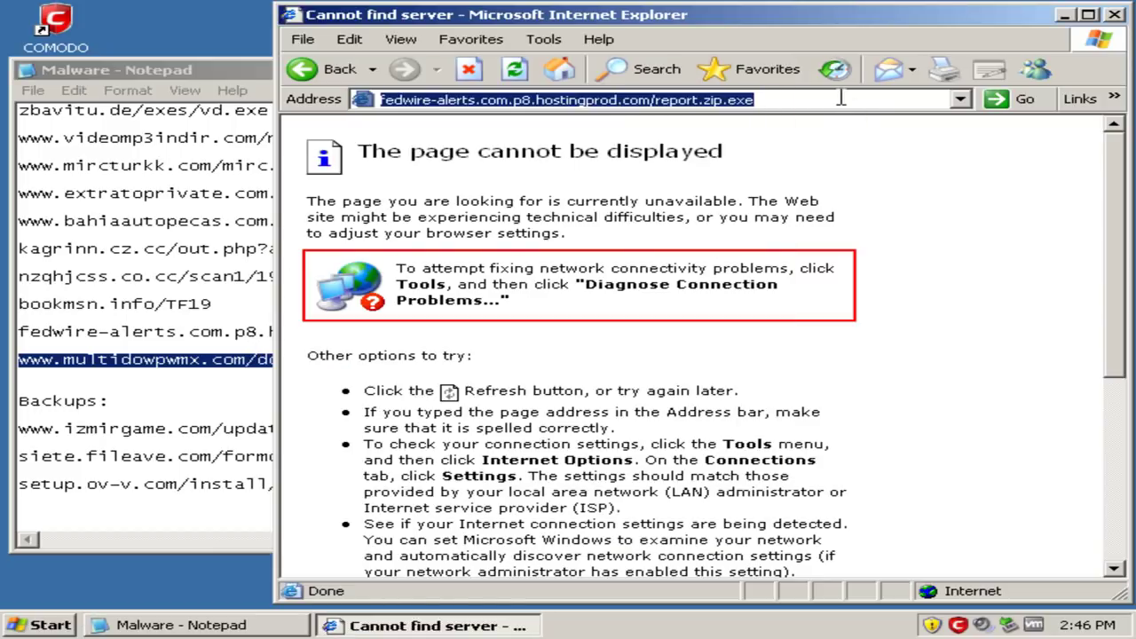
key(ctrl+v)
key(Return)
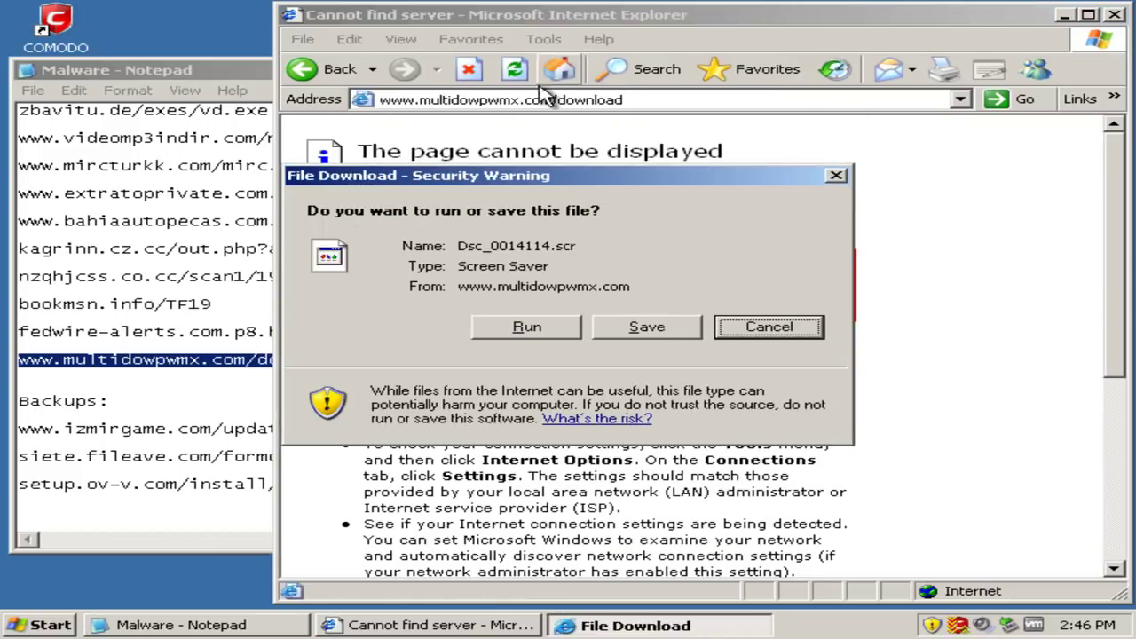
click(527, 327)
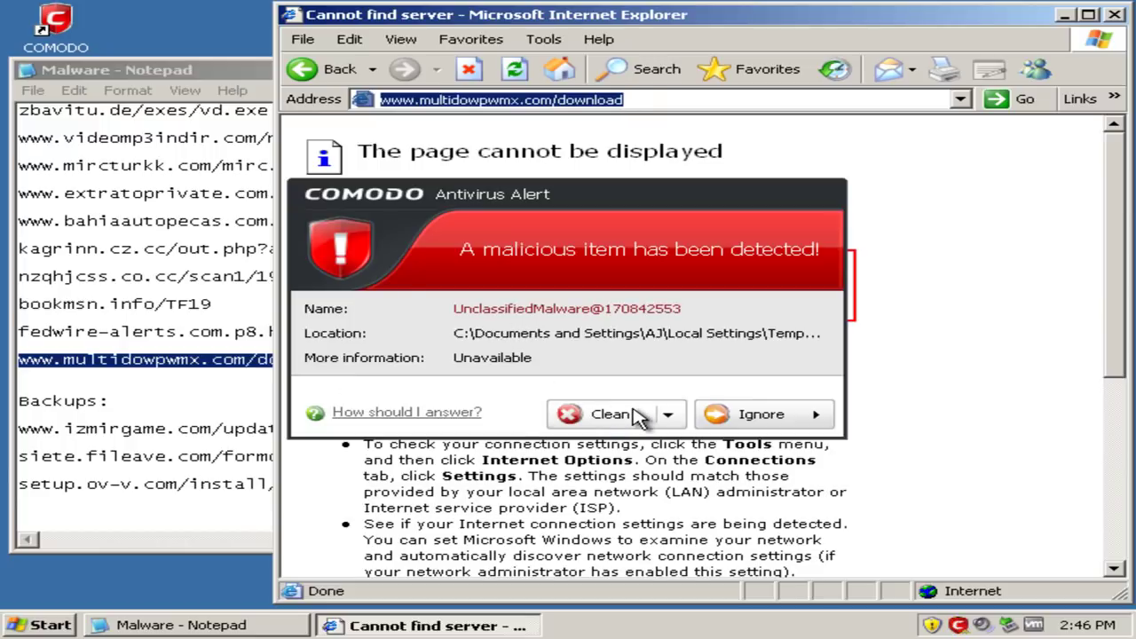
click(595, 414)
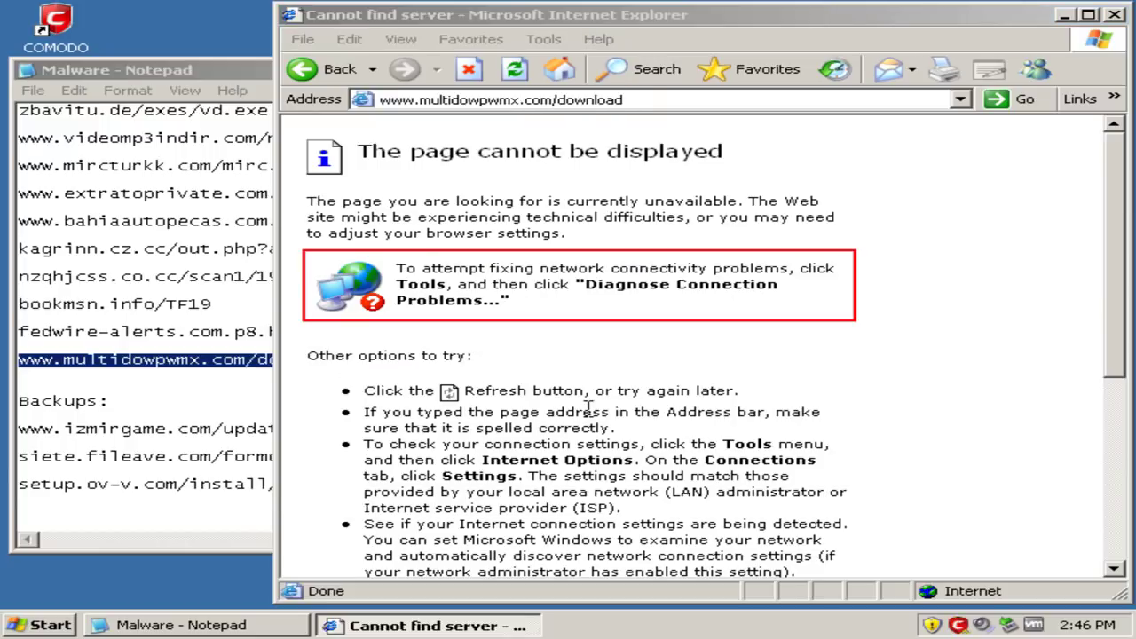
click(166, 432)
double_click(166, 432)
key(ctrl+c)
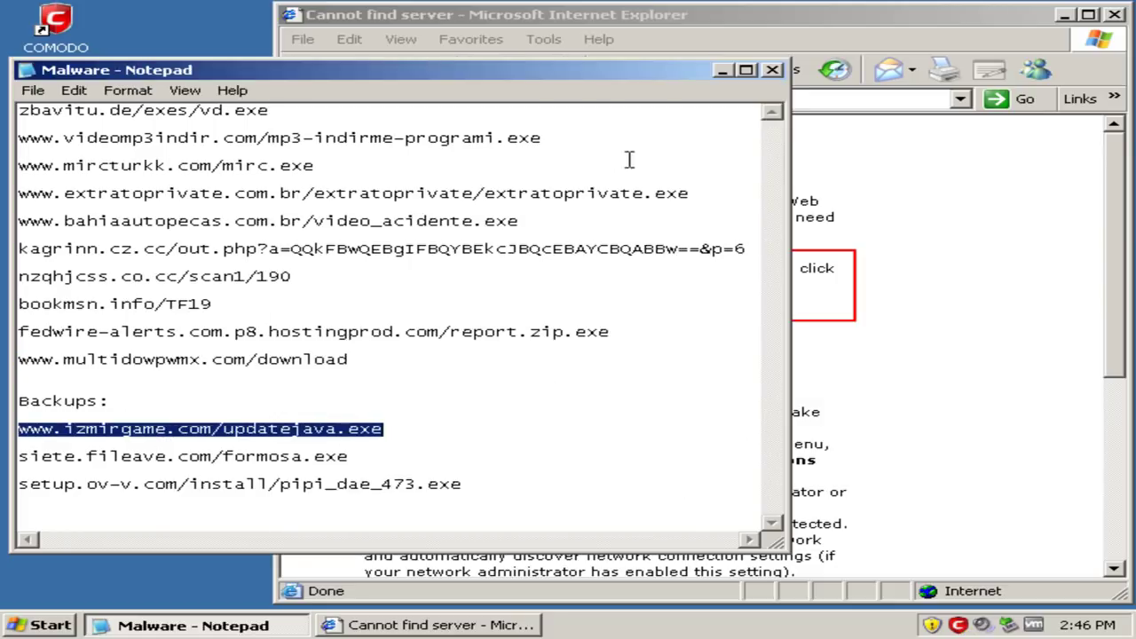
click(883, 97)
click(882, 97)
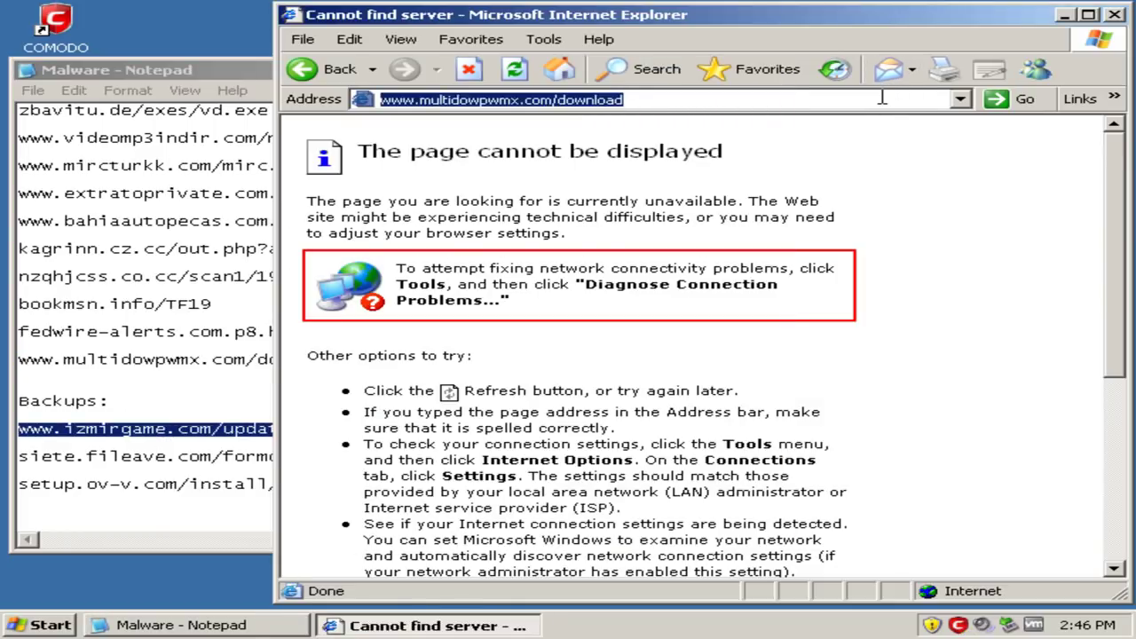
key(ctrl+v)
key(Return)
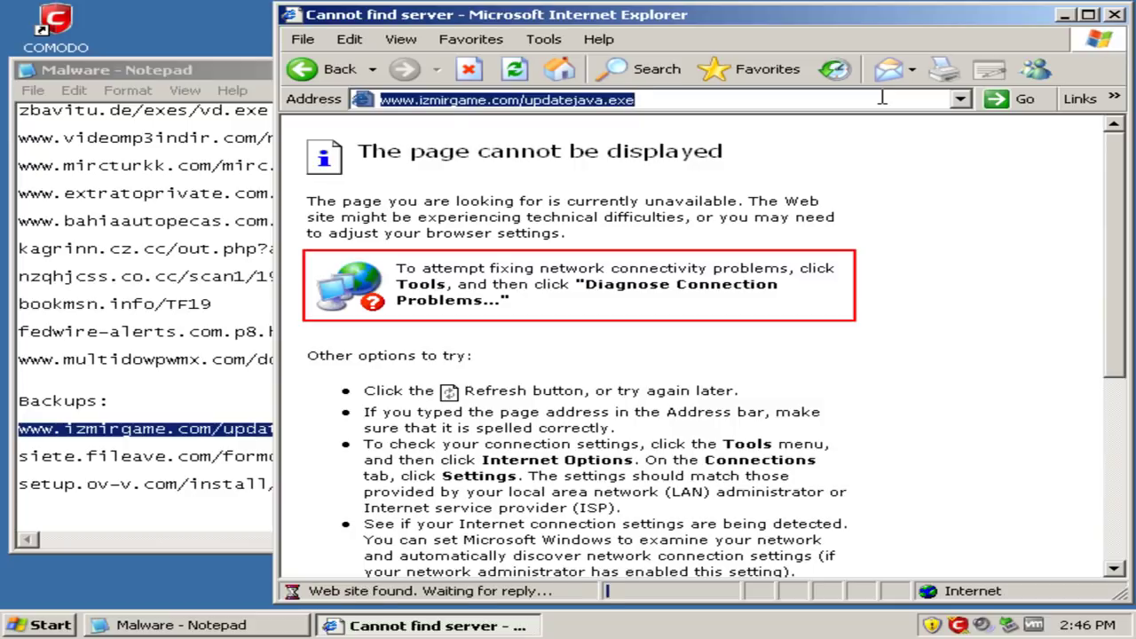
Step: Copy the backup link siete.fileave.com/formosa.exe from the Notepad list and load it in Internet Explorer
double_click(215, 457)
key(ctrl+c)
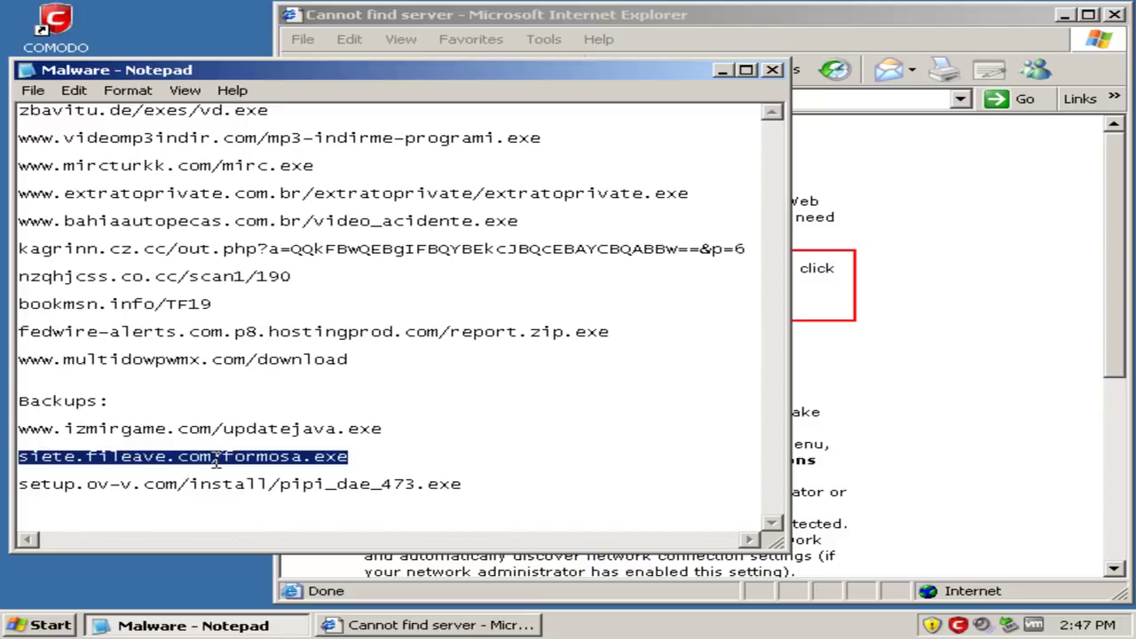
click(857, 99)
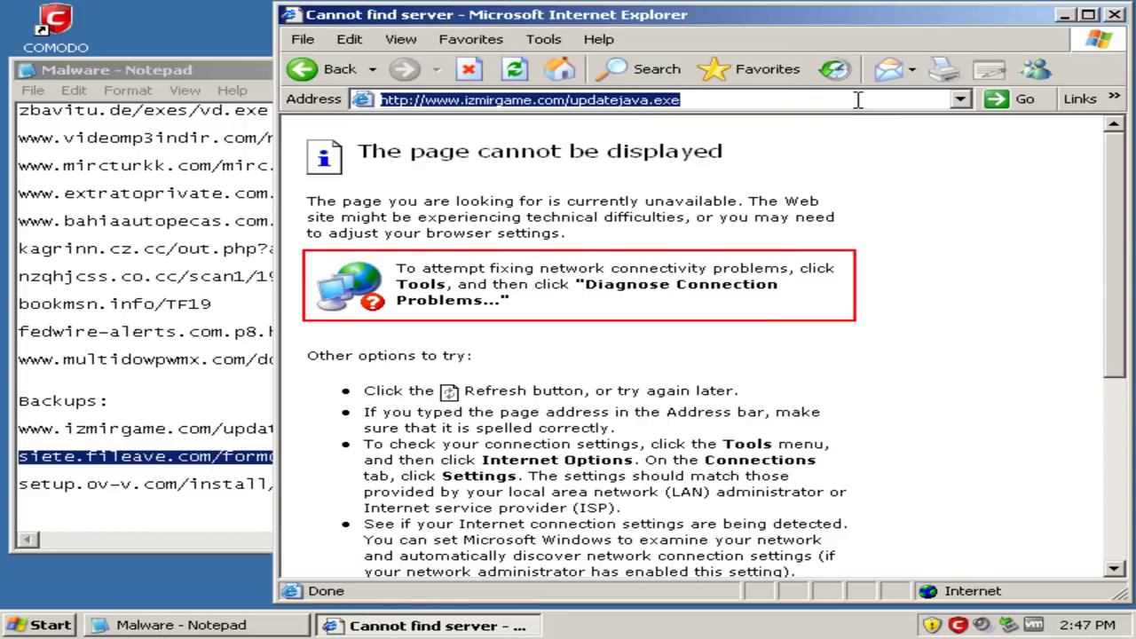
key(ctrl+v)
key(Return)
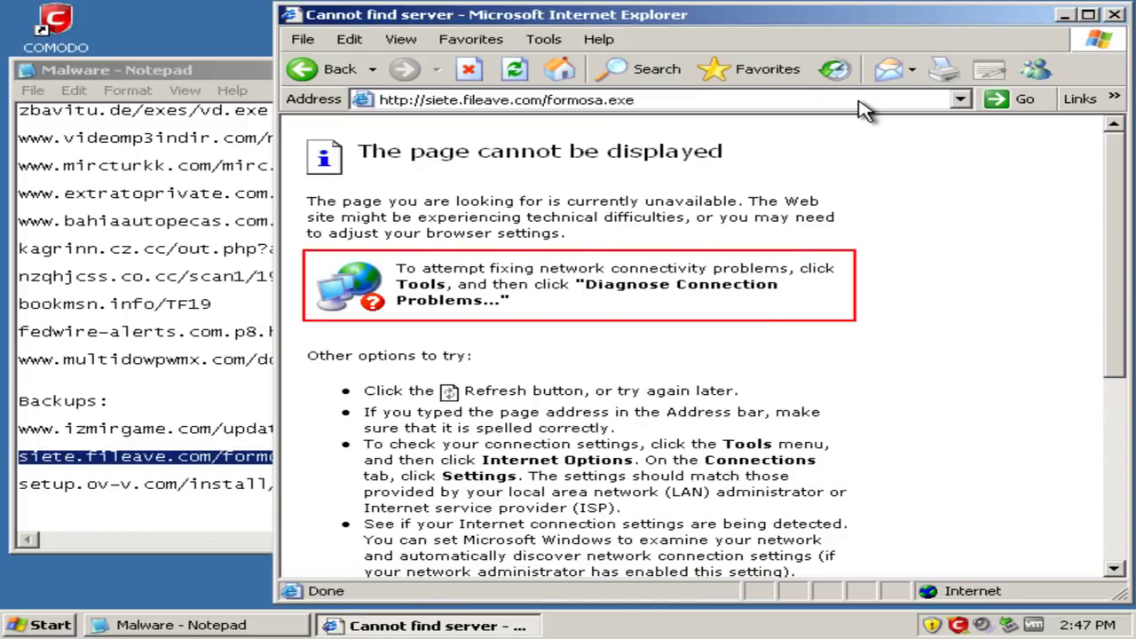
Step: Copy the backup link setup.ov-v.com/install/pipi_dae_473.exe from the Notepad list and load it in Internet Explorer
click(187, 487)
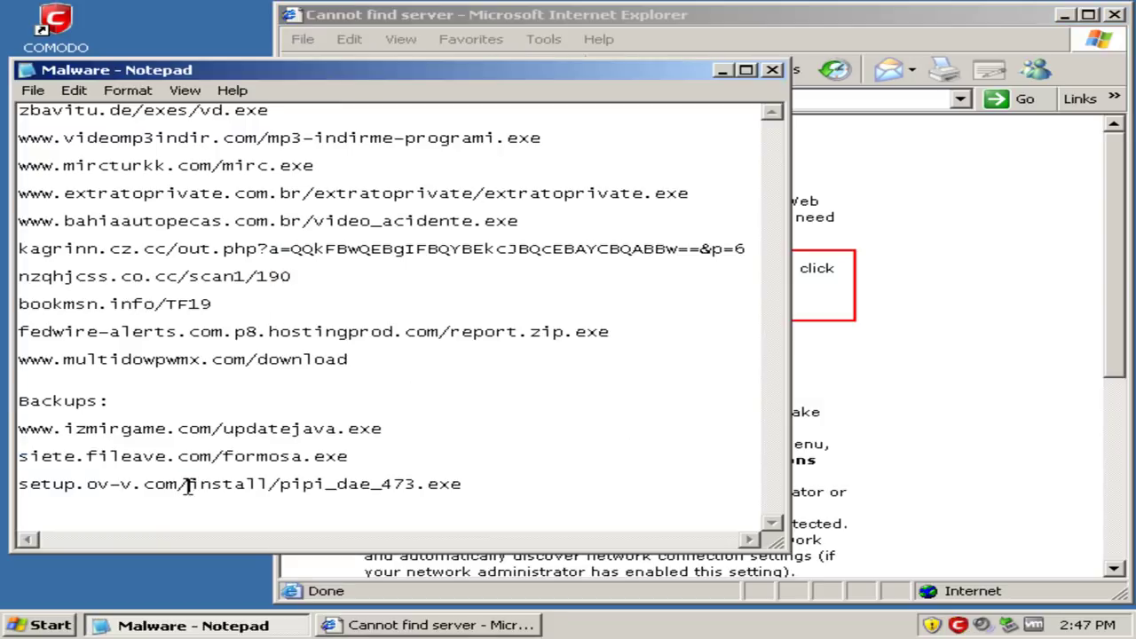
key(Home)
key(shift+End)
key(ctrl+c)
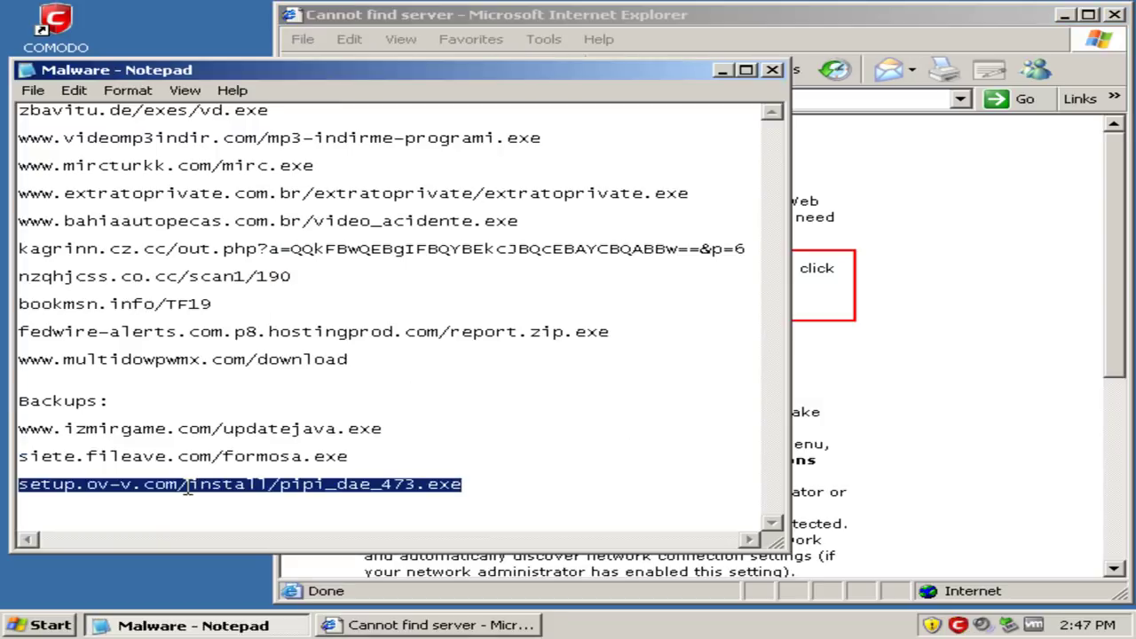
click(865, 97)
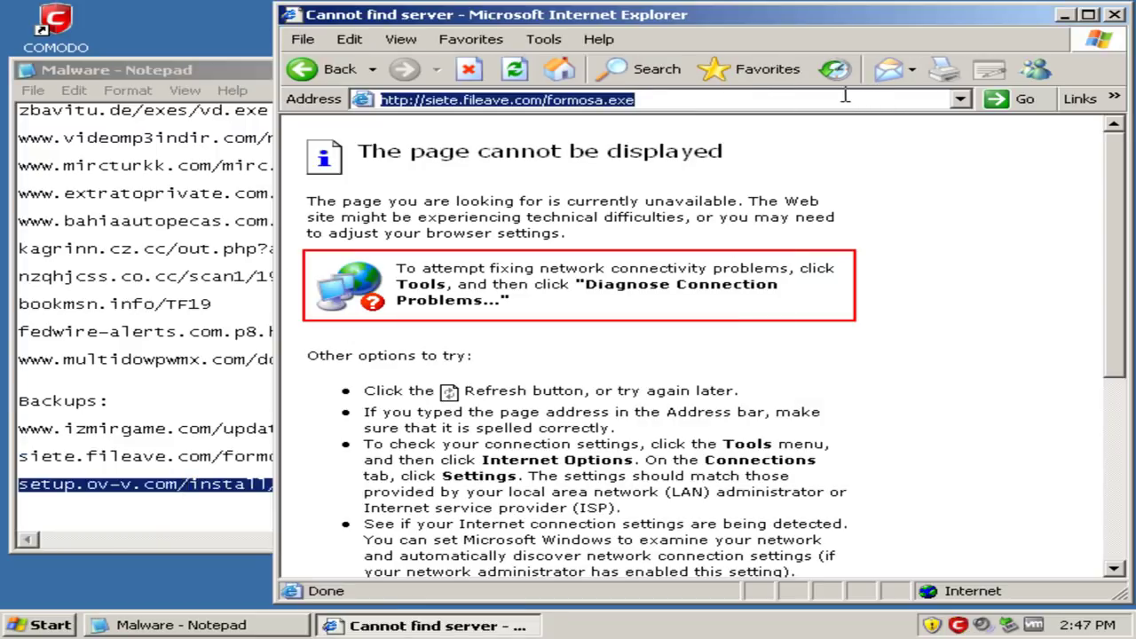
key(ctrl+v)
key(Return)
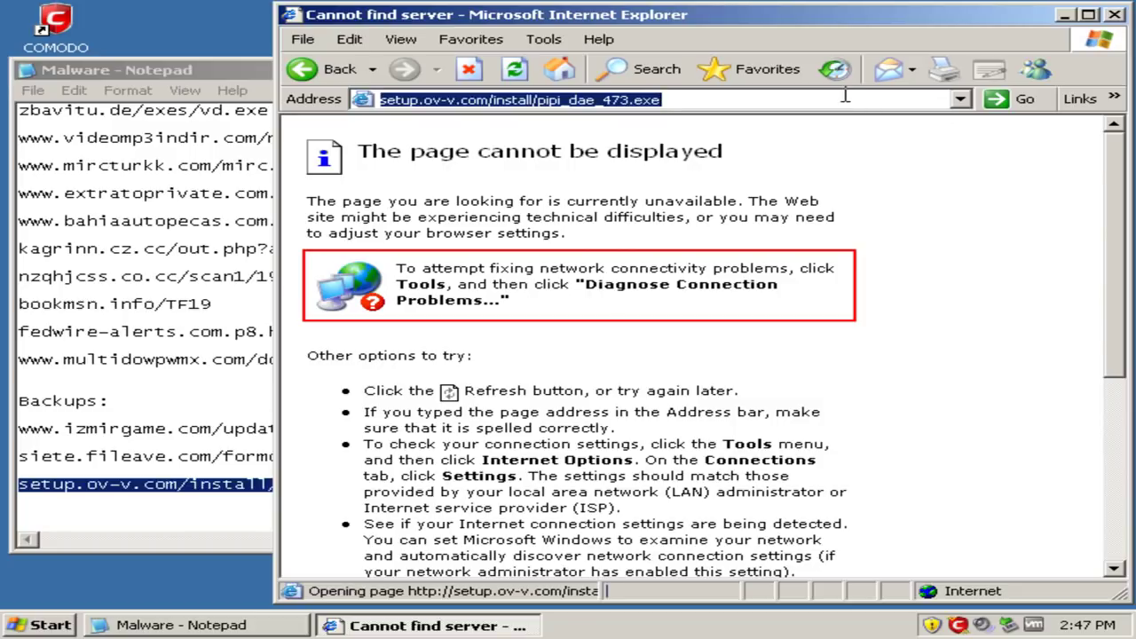
Step: Run pipi_dae_473.exe, sandbox it in the Defense+ alert, and clean the CloudBehavior.Suspicious@1 items flagged by the Cloud Scanner
click(530, 326)
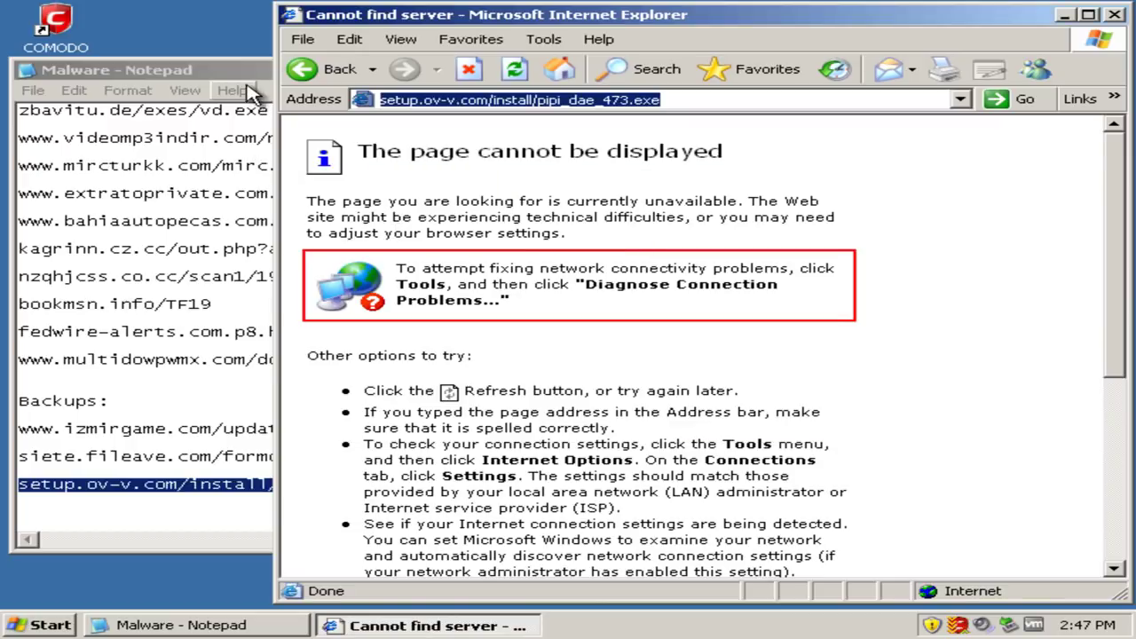
click(638, 300)
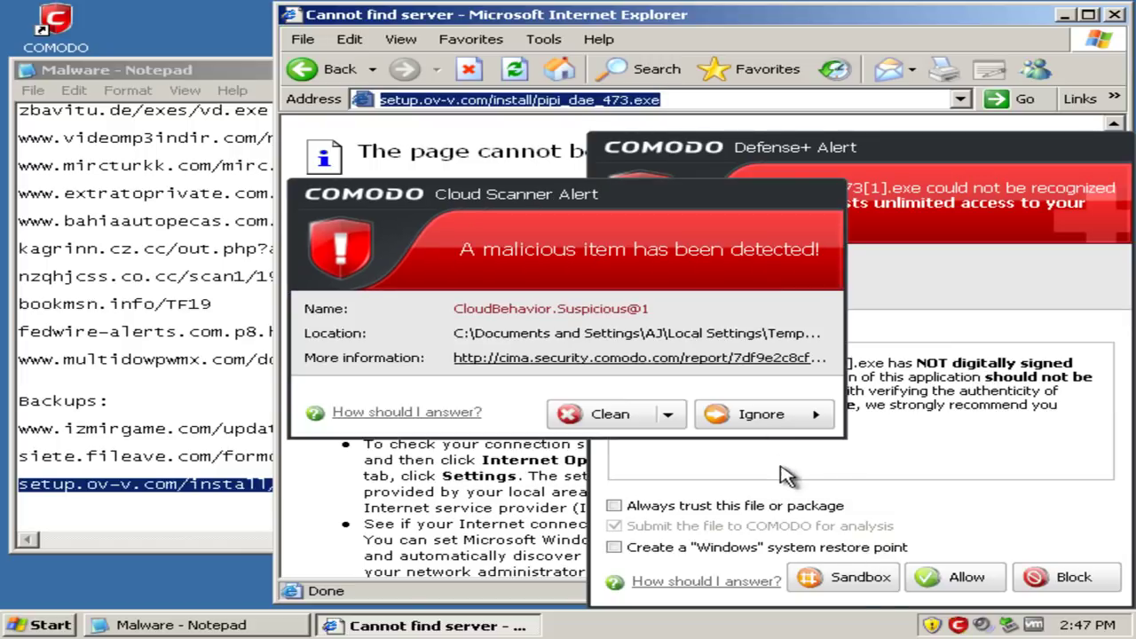
click(845, 582)
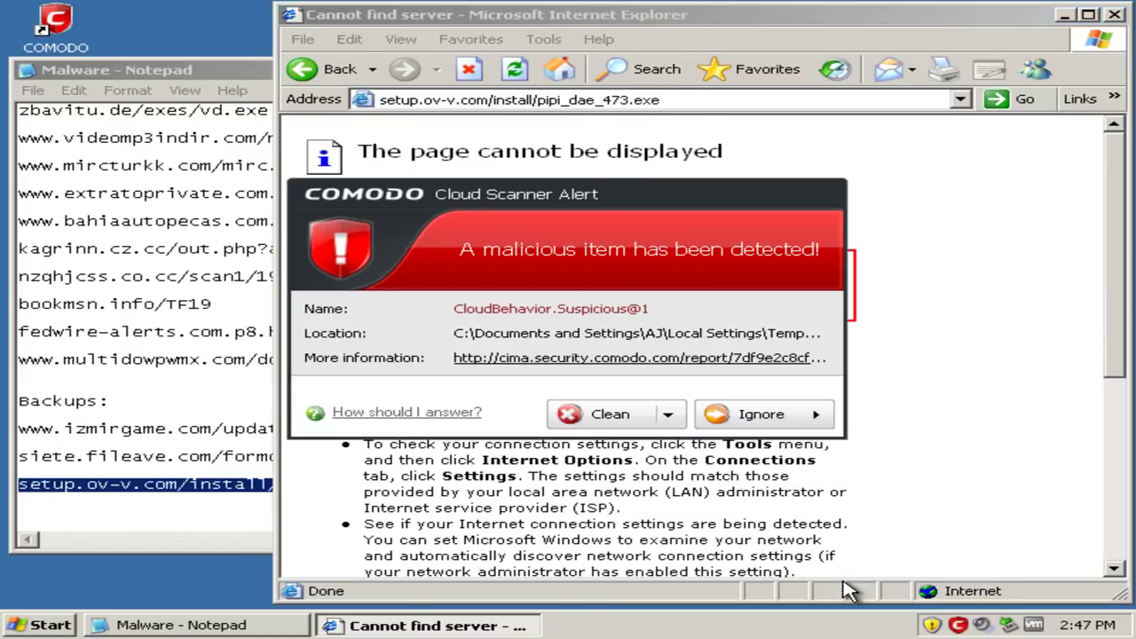
click(607, 414)
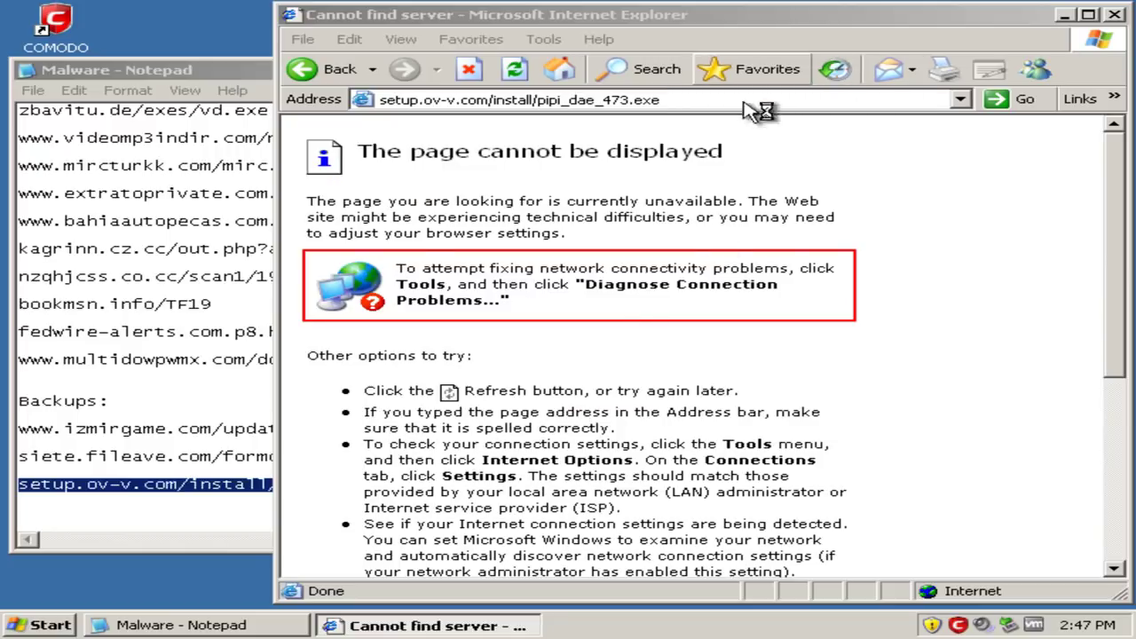
click(641, 419)
click(609, 414)
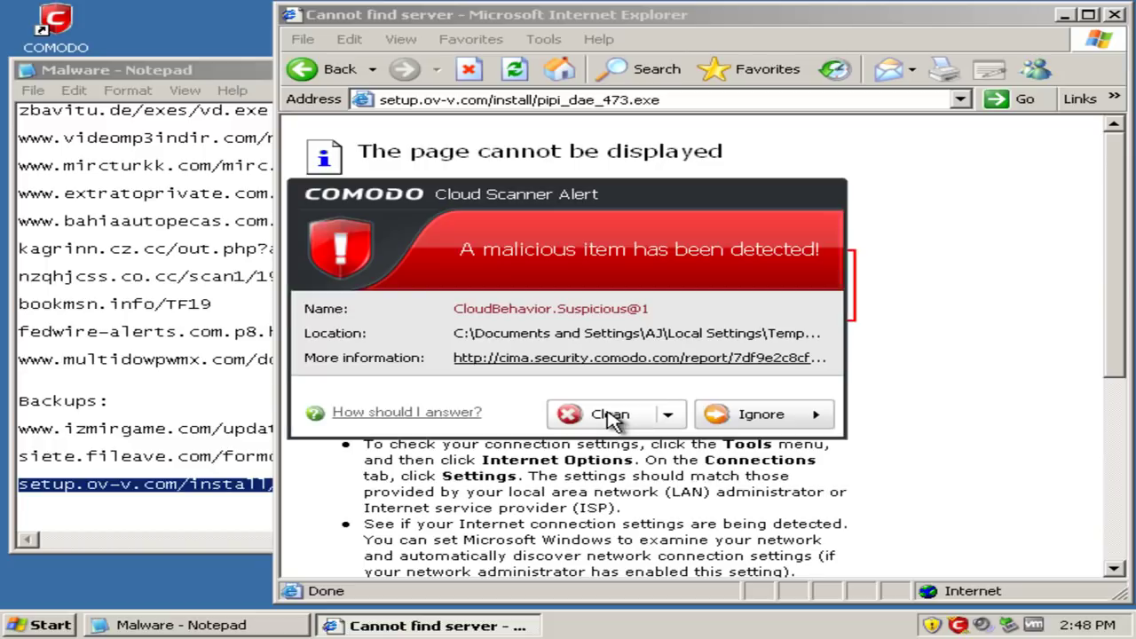
click(609, 415)
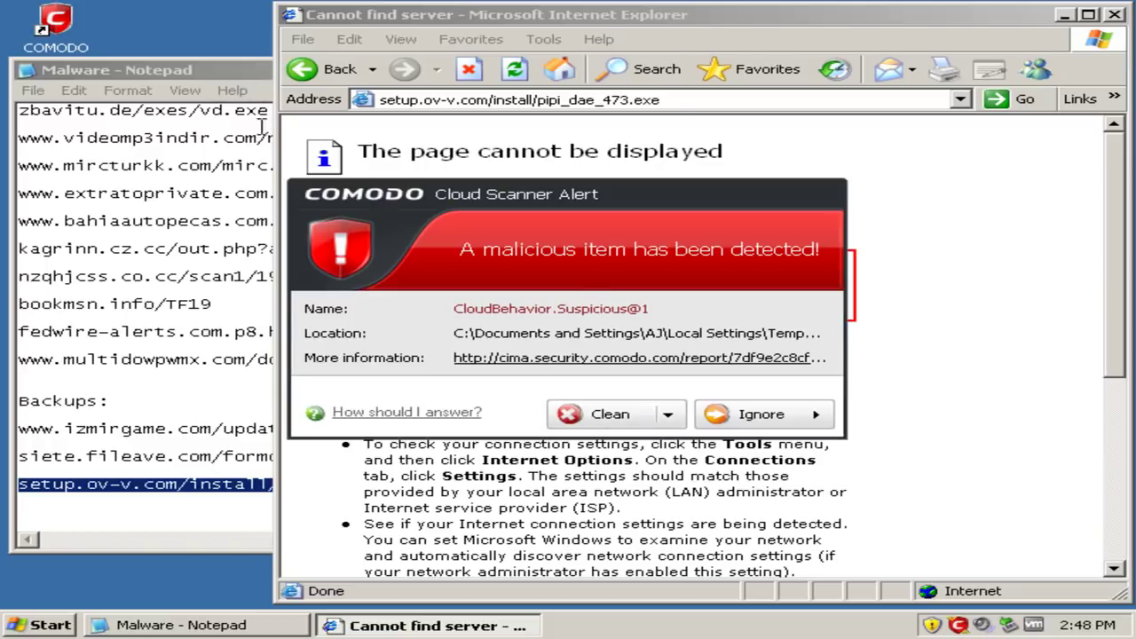
click(653, 415)
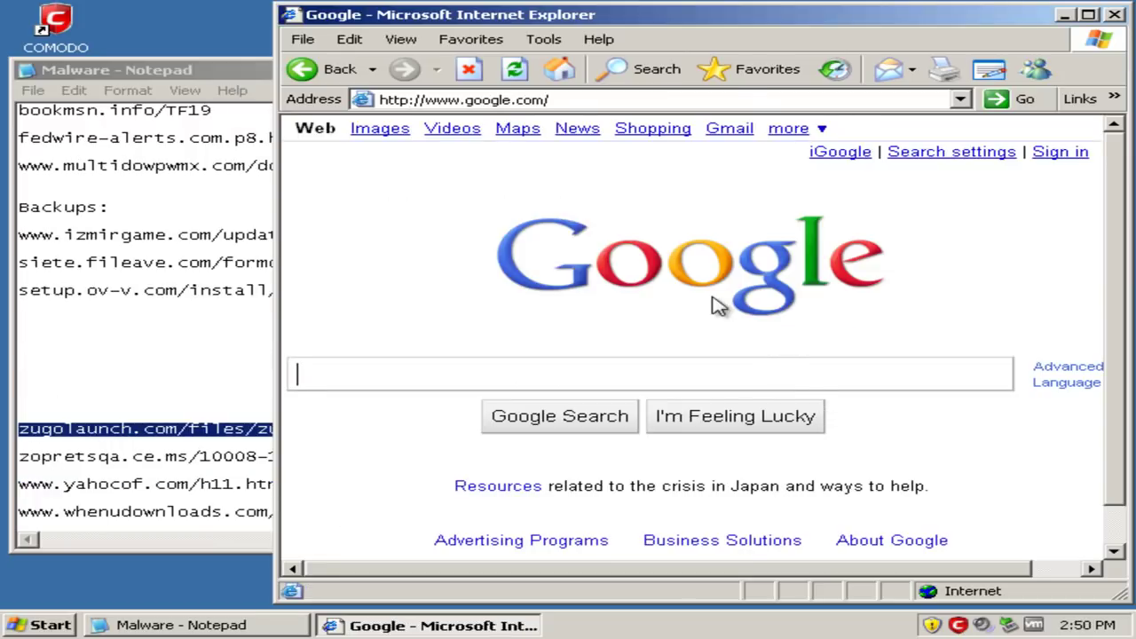
Step: Load and run zugolaunch.com/files/zugo-example.exe in Internet Explorer, choosing to sandbox it in the Defense+ alert
click(514, 100)
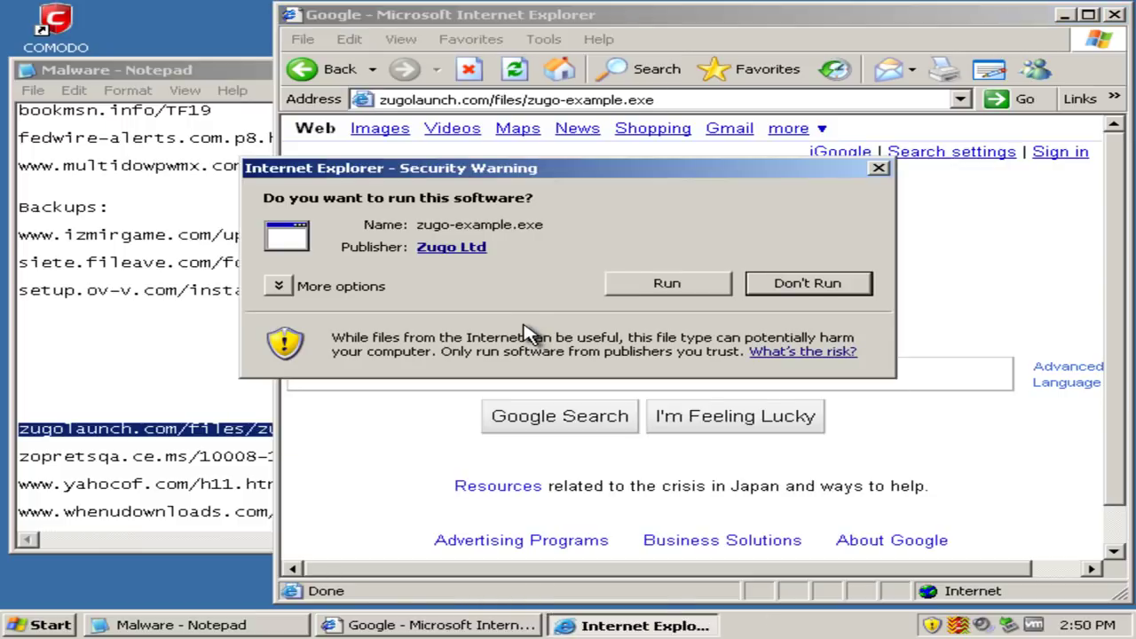
click(697, 282)
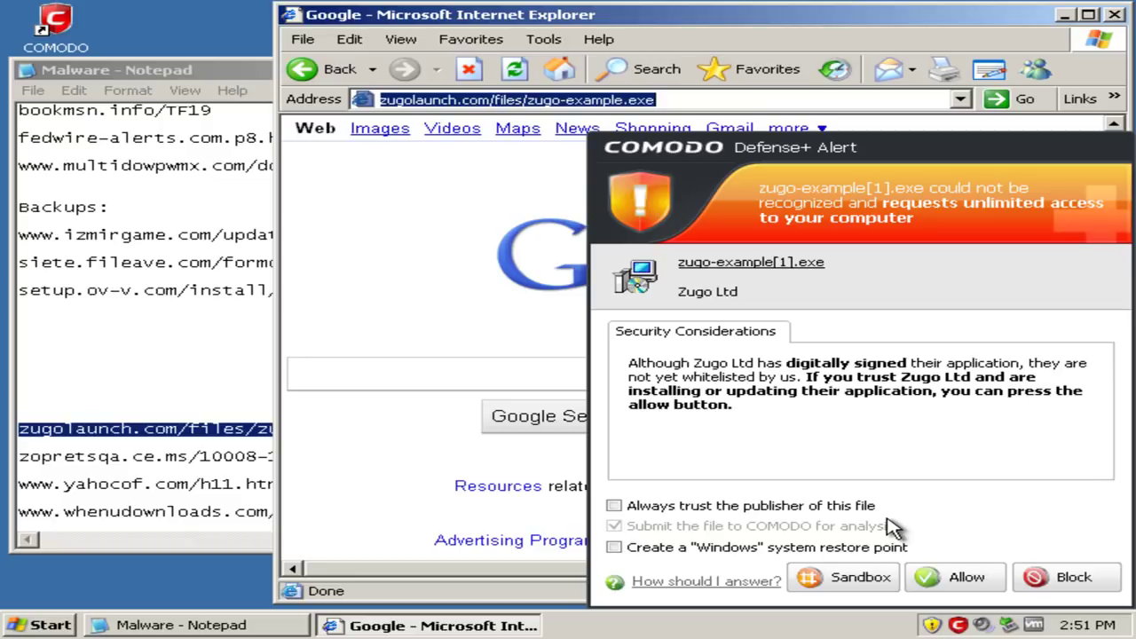
click(859, 578)
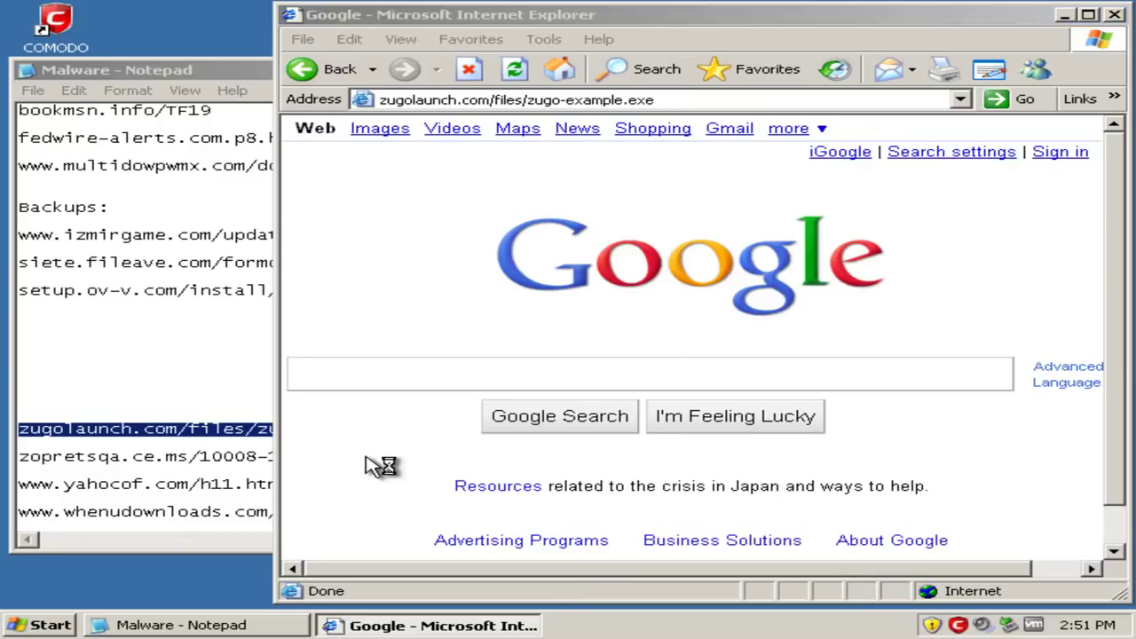
Step: Copy the link zopretsqa.ce.ms/10008-1.exe from the Notepad list and load it in Internet Explorer
double_click(238, 456)
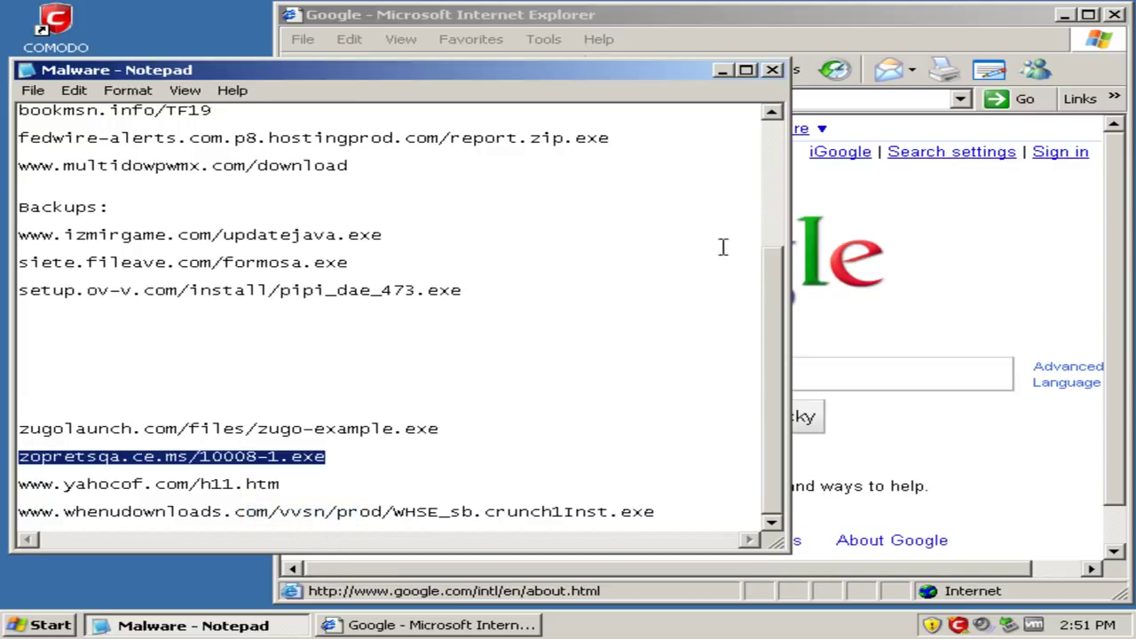
click(828, 29)
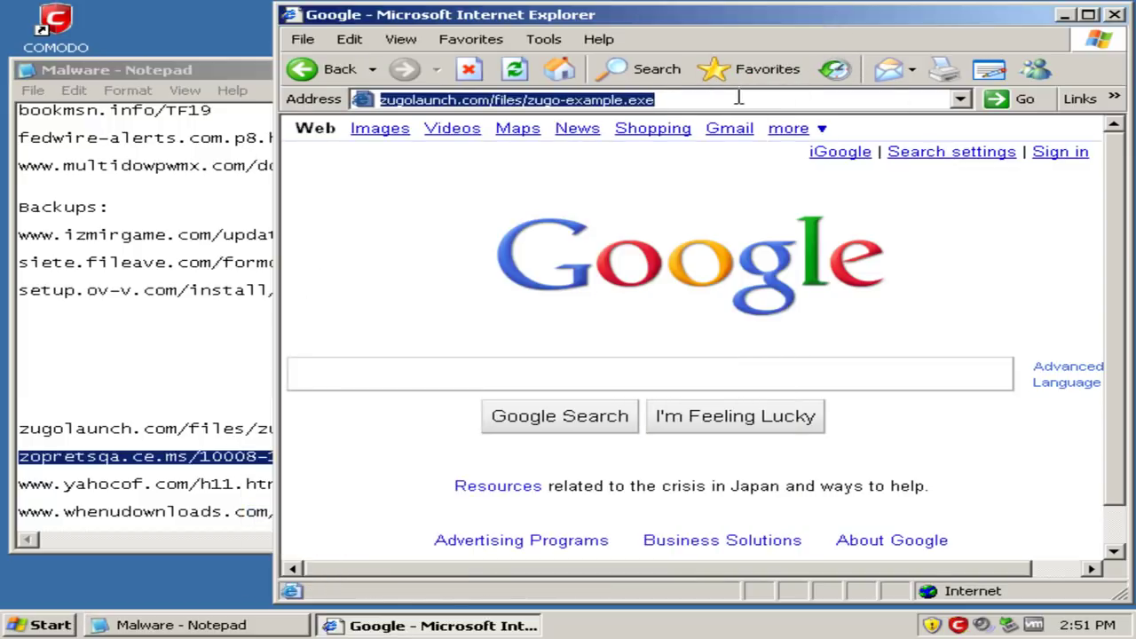
key(ctrl+v)
key(Return)
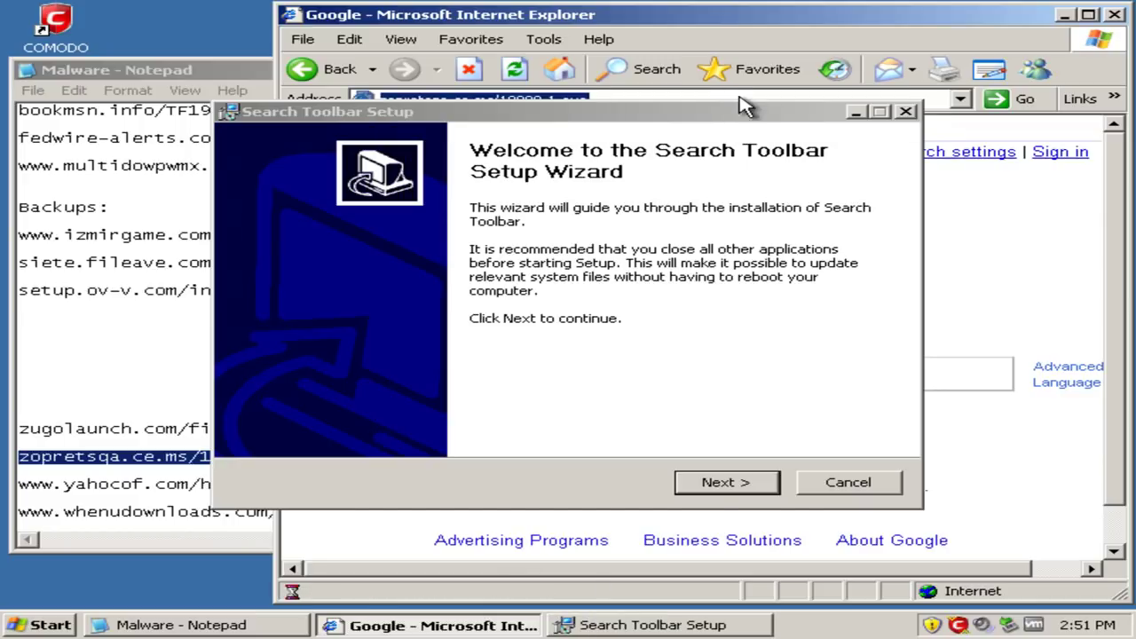
Step: Start installing Search Toolbar through its setup wizard, accepting the request to close open web browsers
click(729, 482)
click(728, 483)
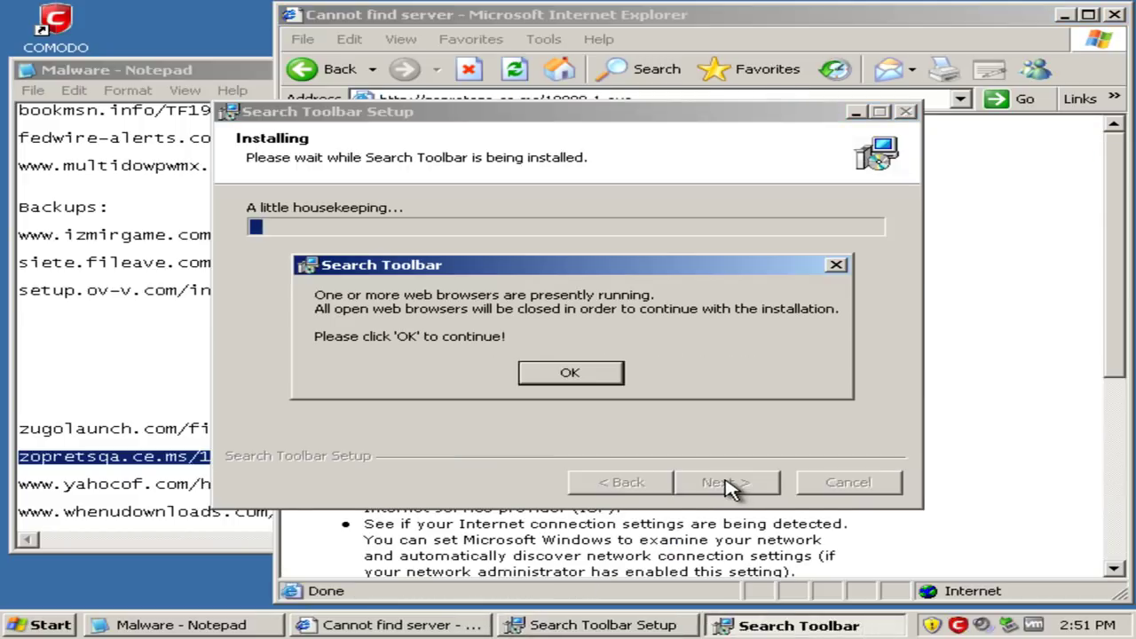
click(590, 383)
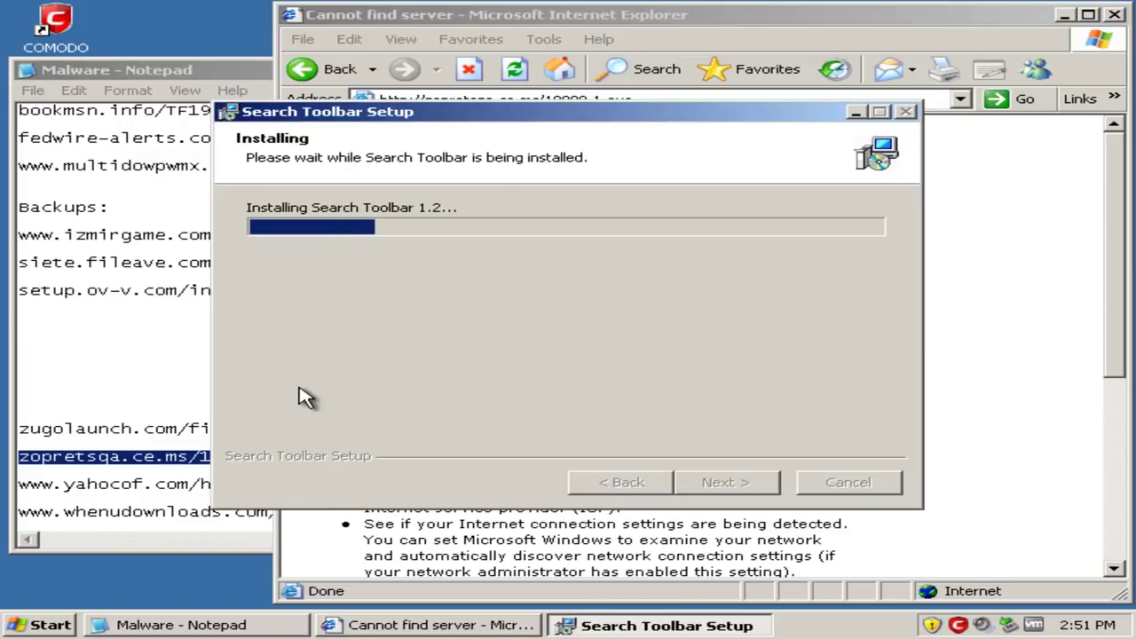
click(118, 492)
double_click(118, 486)
right_click(115, 490)
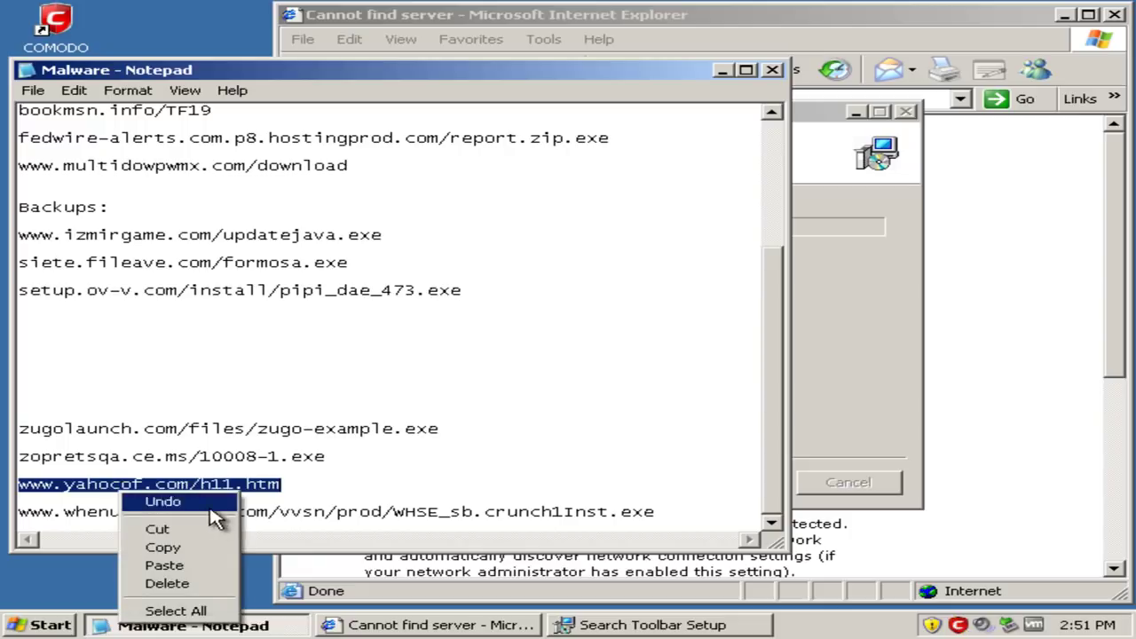
click(162, 547)
click(935, 98)
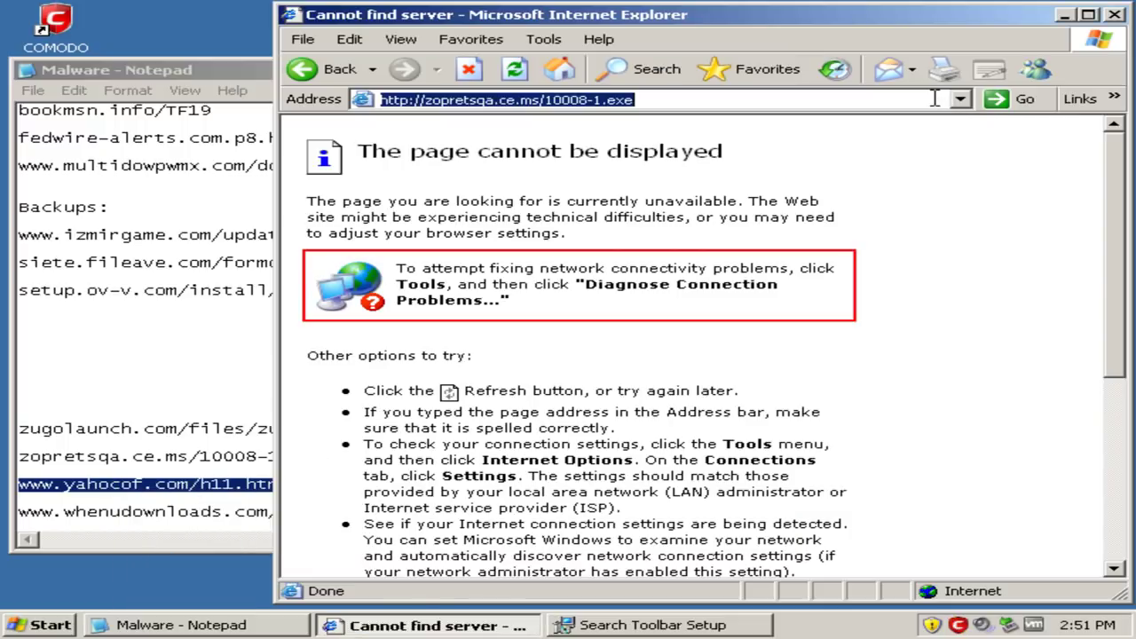
key(ctrl+v)
key(Return)
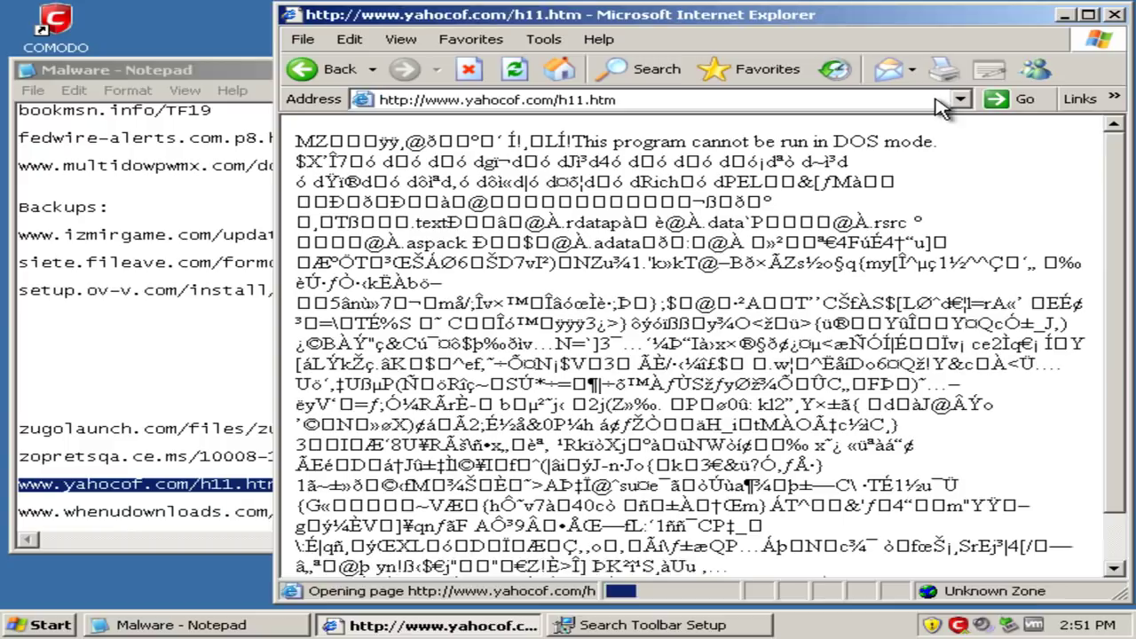
double_click(226, 510)
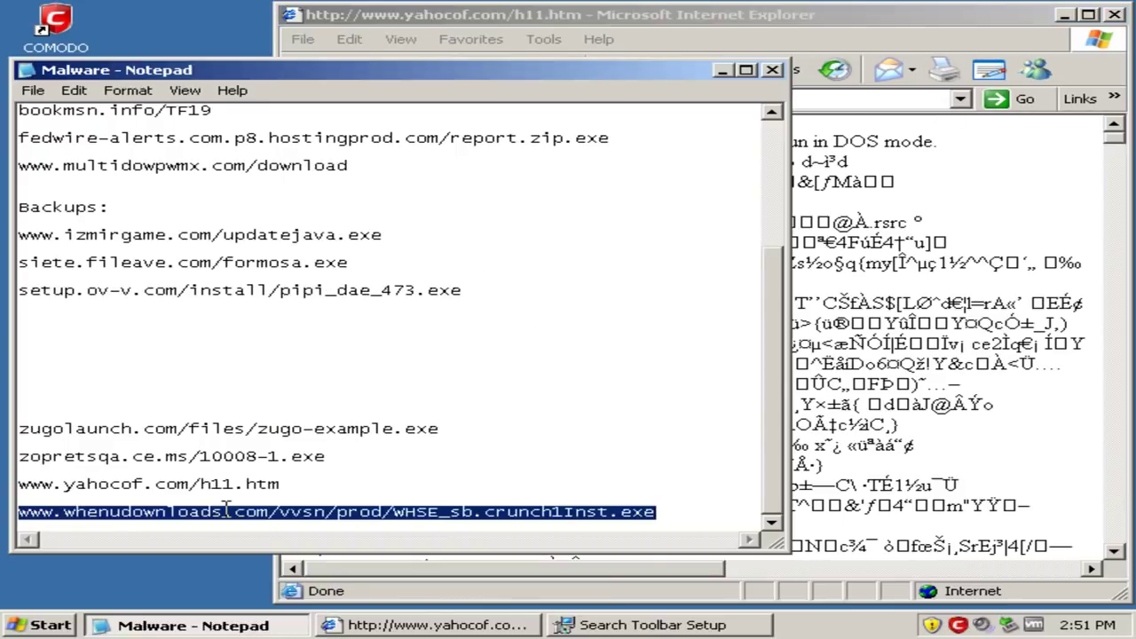
click(773, 69)
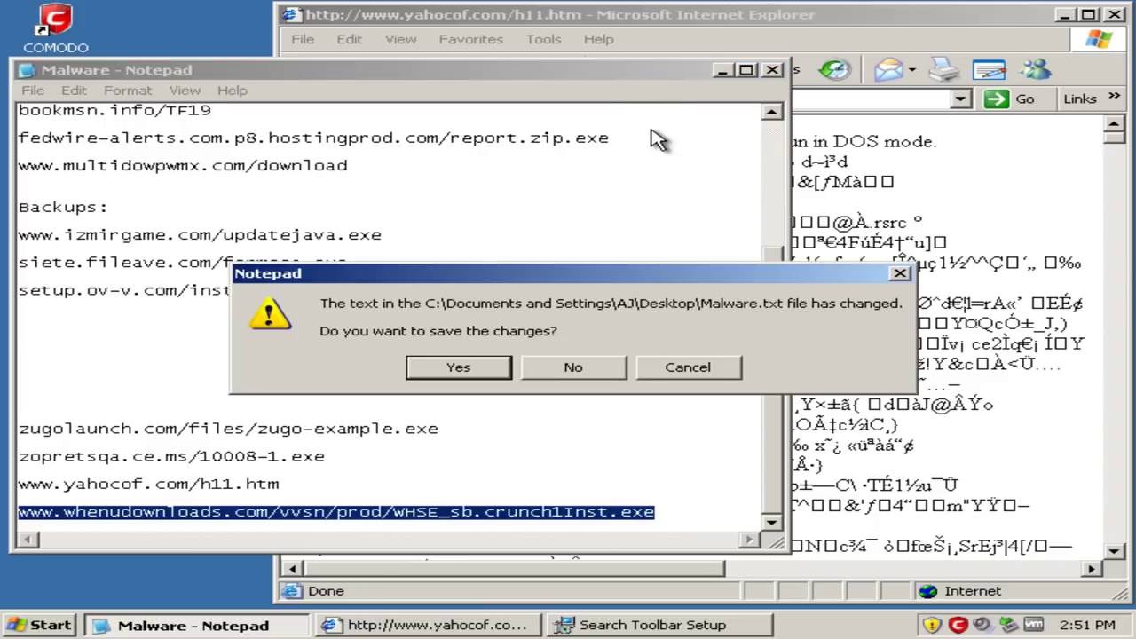
click(573, 367)
click(727, 98)
key(ctrl+v)
key(Return)
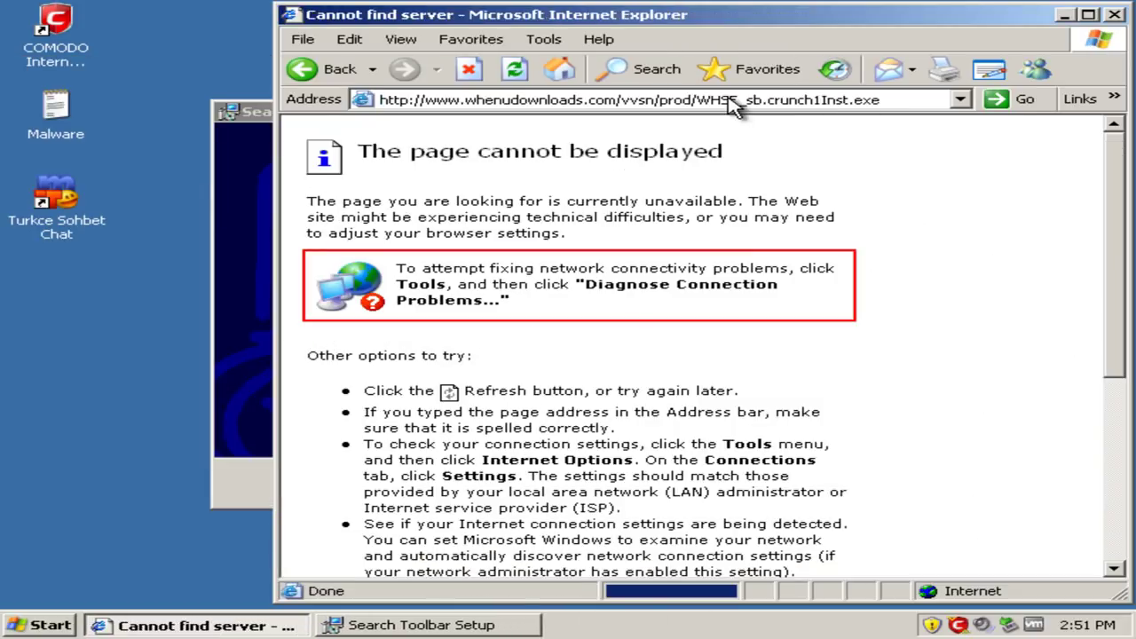
Step: Close Internet Explorer and finish the Search Toolbar setup wizard
click(1115, 16)
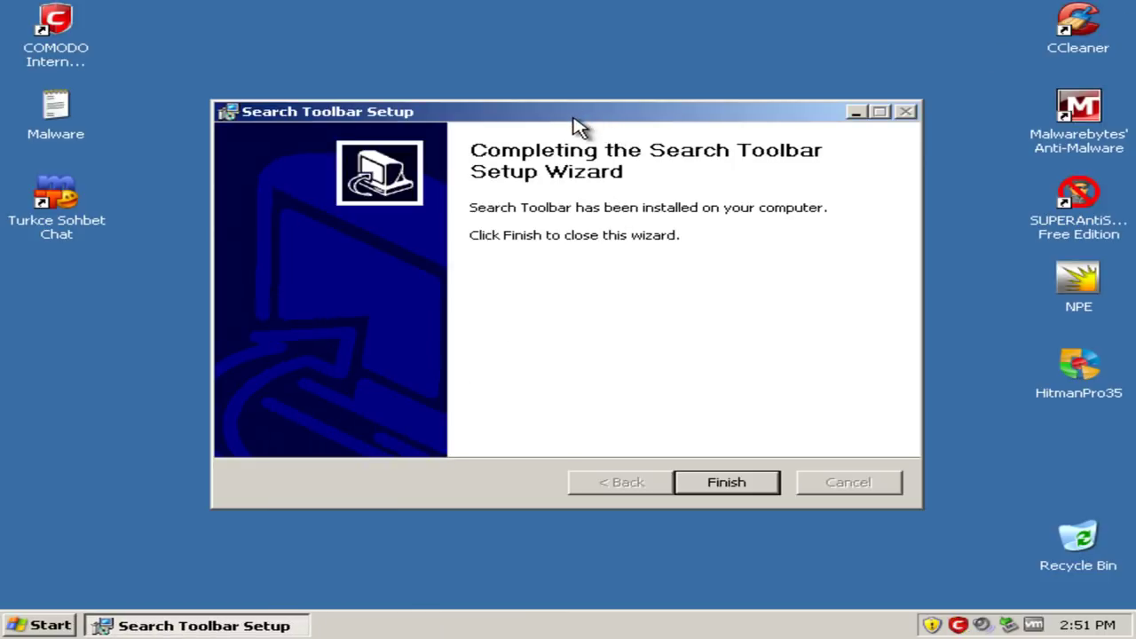
click(700, 485)
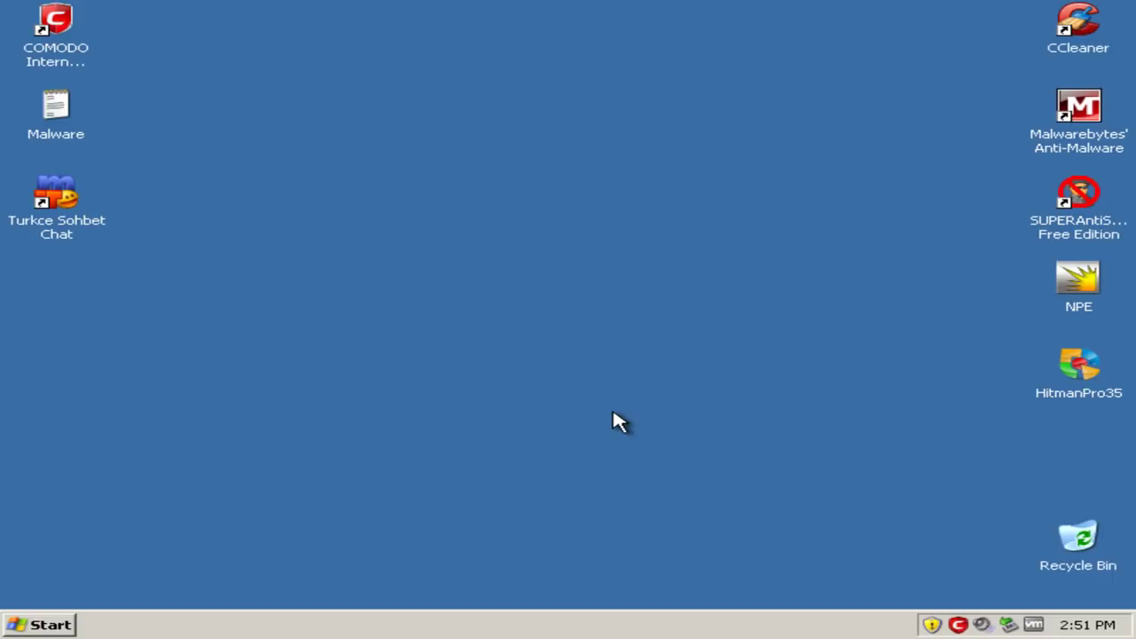
Step: Open CCleaner, view its Advanced options, and run the cleaner on the selected items
double_click(1076, 25)
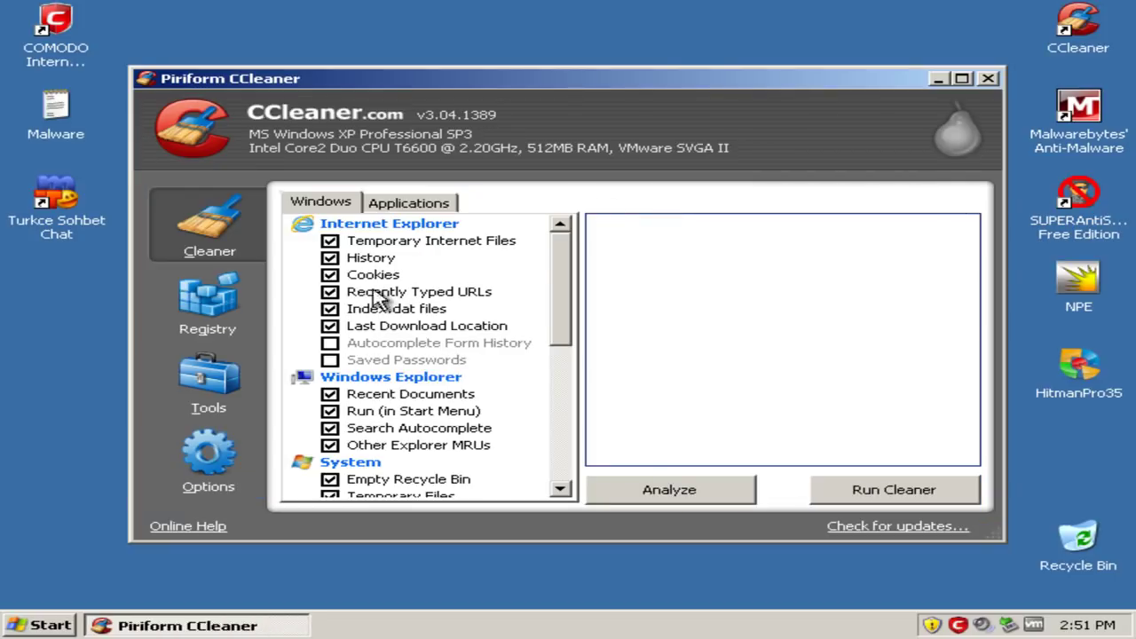
click(186, 475)
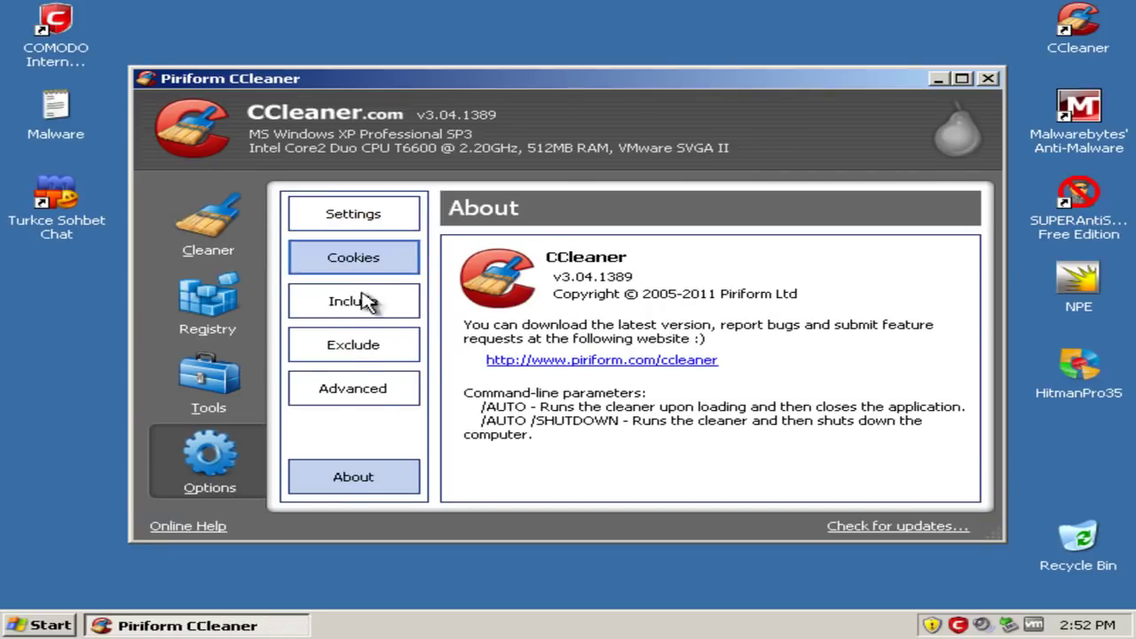
click(368, 390)
click(211, 233)
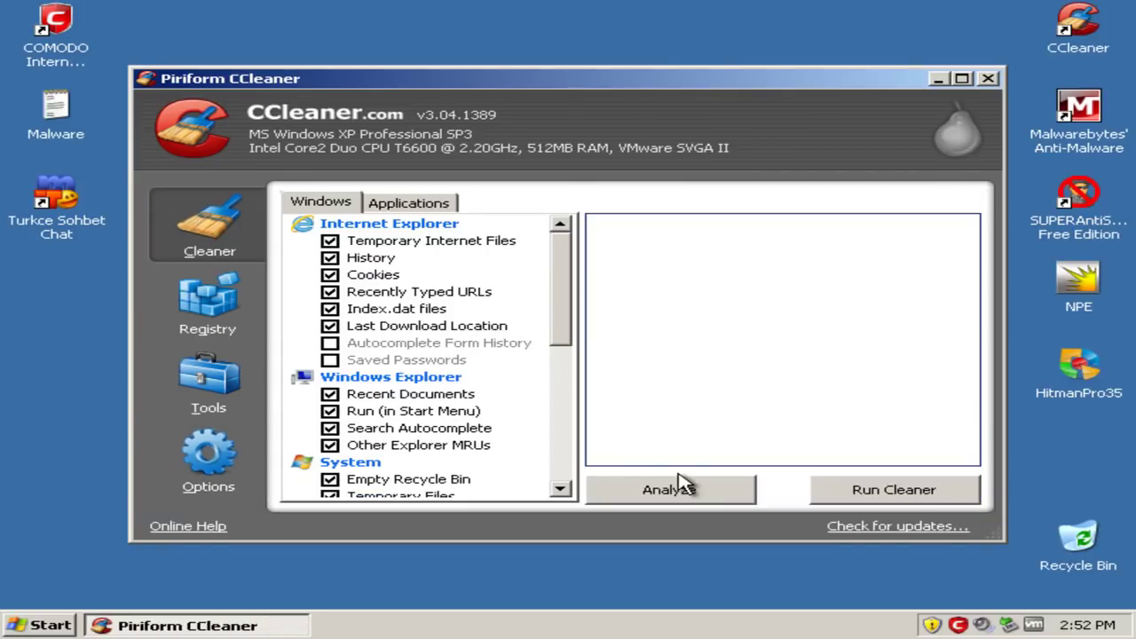
click(891, 493)
Step: Scan My Computer with Comodo Internet Security, and close the completed scan and the Comodo window
click(792, 272)
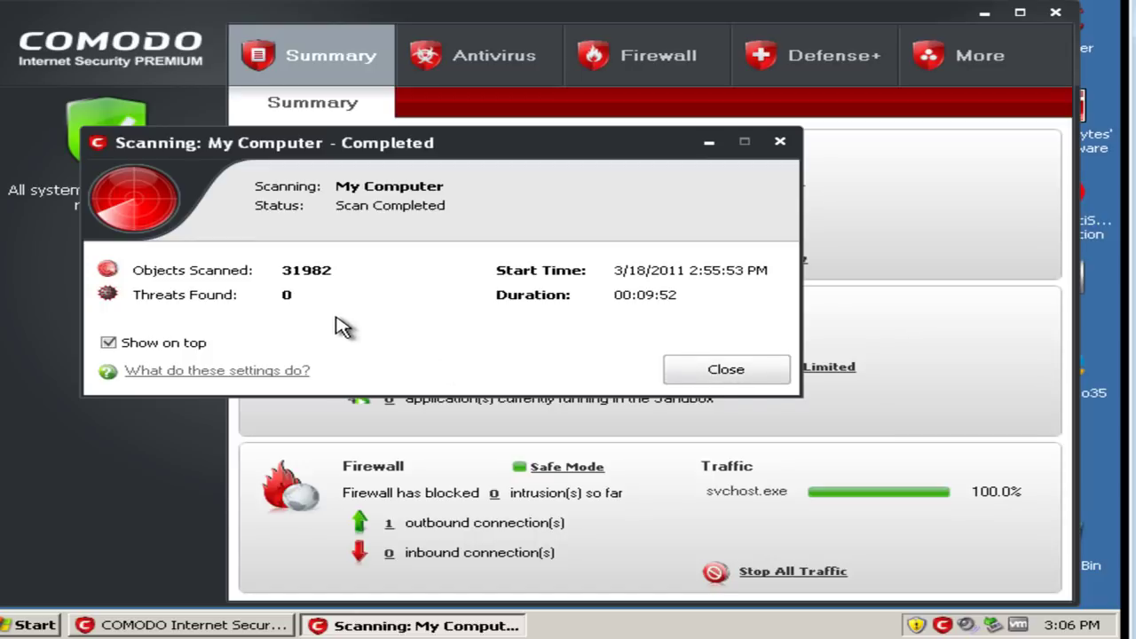
click(724, 370)
click(1056, 16)
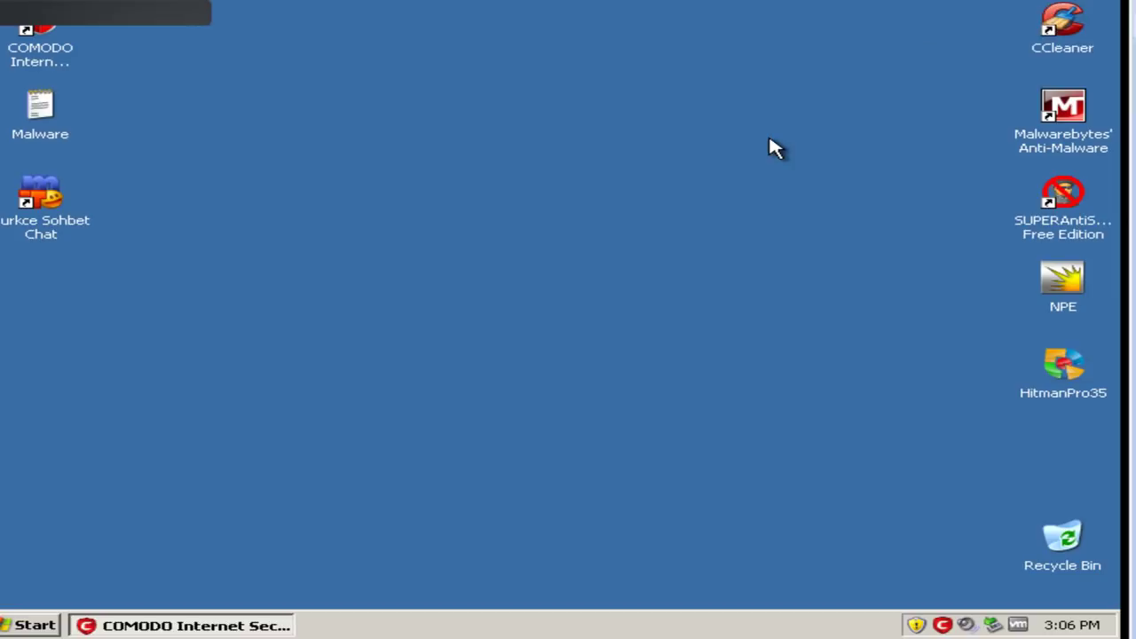
Step: Open Malwarebytes' Anti-Malware for a quick scan, dismiss the scan completion message, and exit the program
double_click(1076, 132)
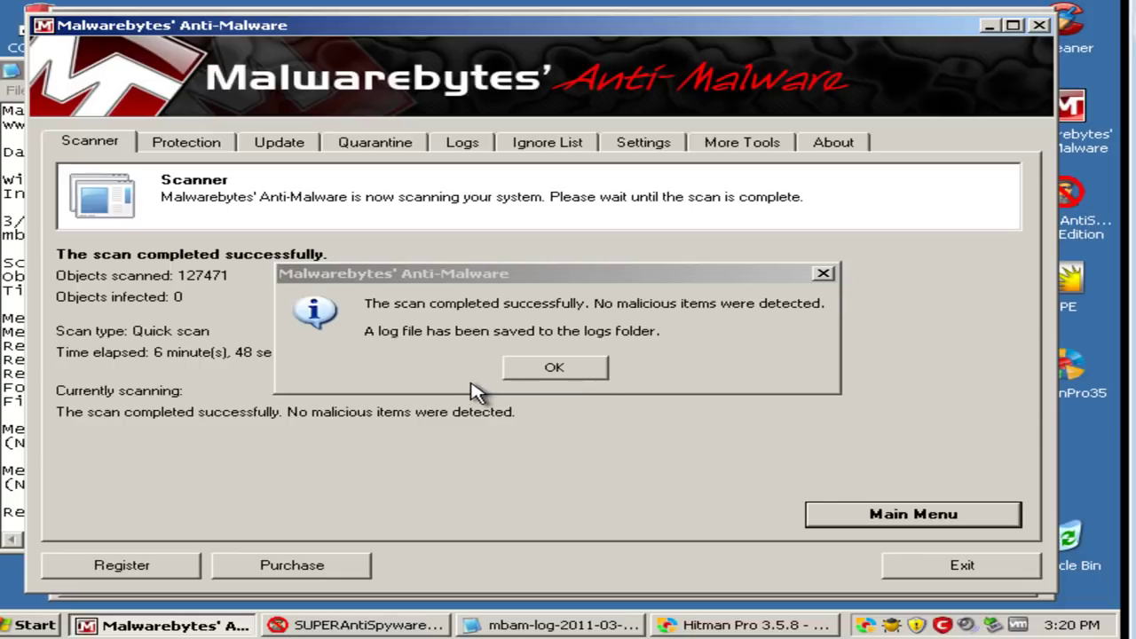
click(554, 375)
click(553, 371)
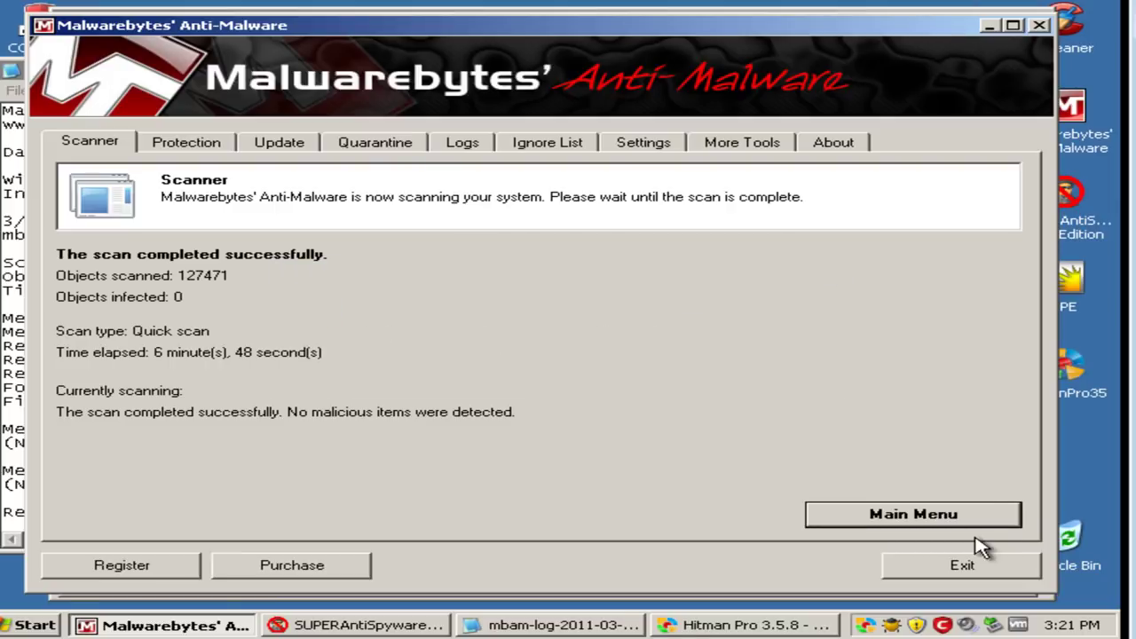
click(960, 565)
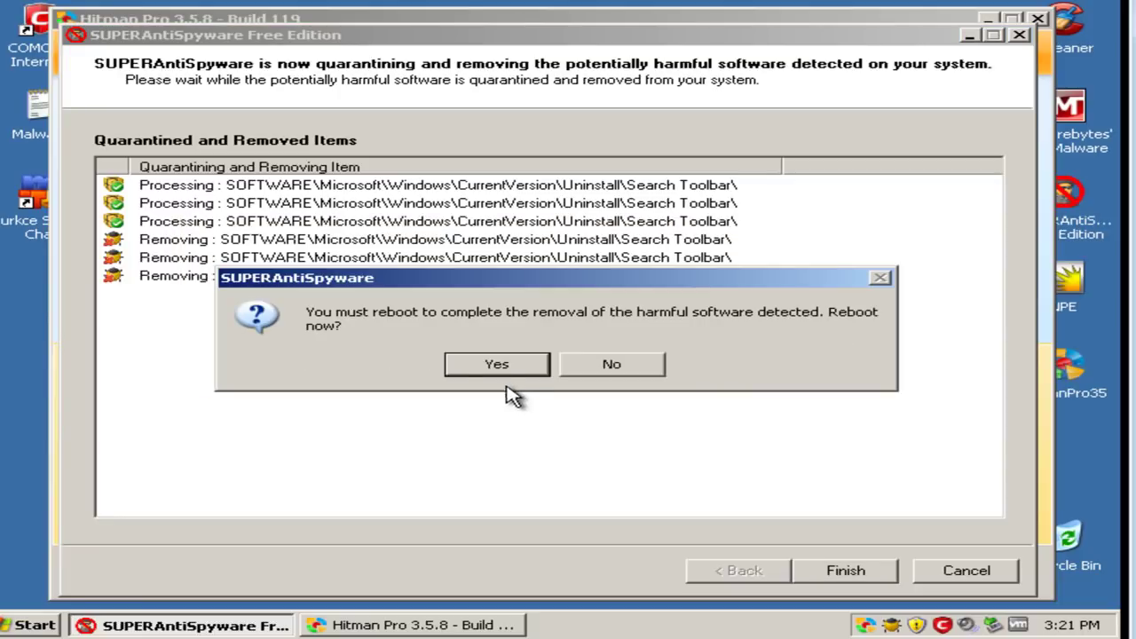
Step: Decline the reboot to finish and close SUPERAntiSpyware, and close the Hitman Pro scan results
click(644, 368)
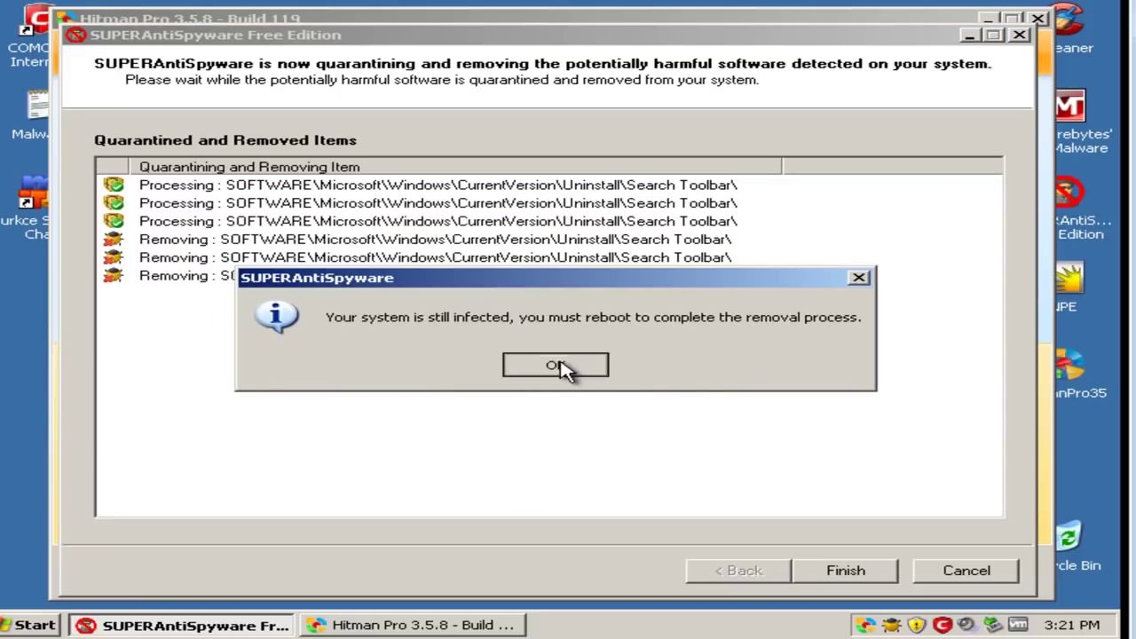
click(566, 371)
click(845, 570)
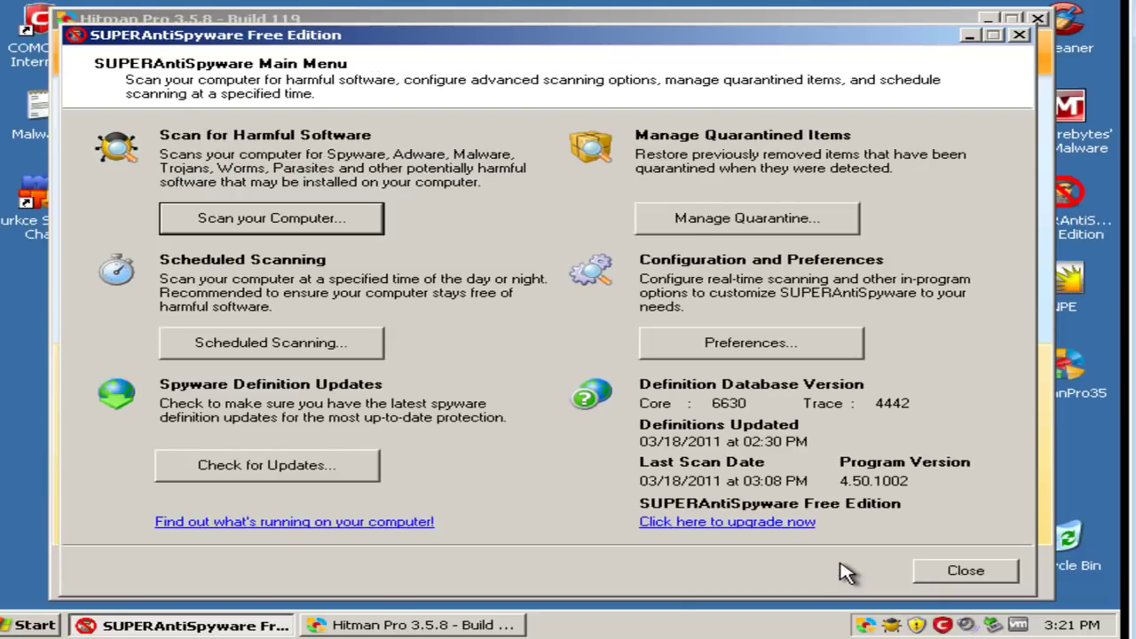
click(965, 570)
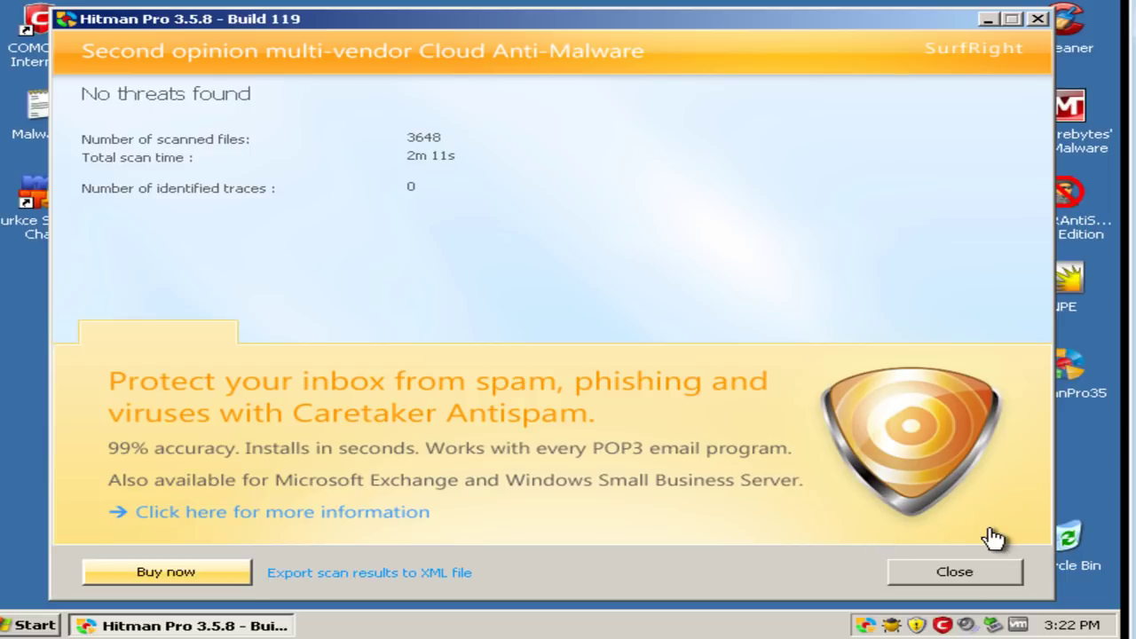
click(954, 573)
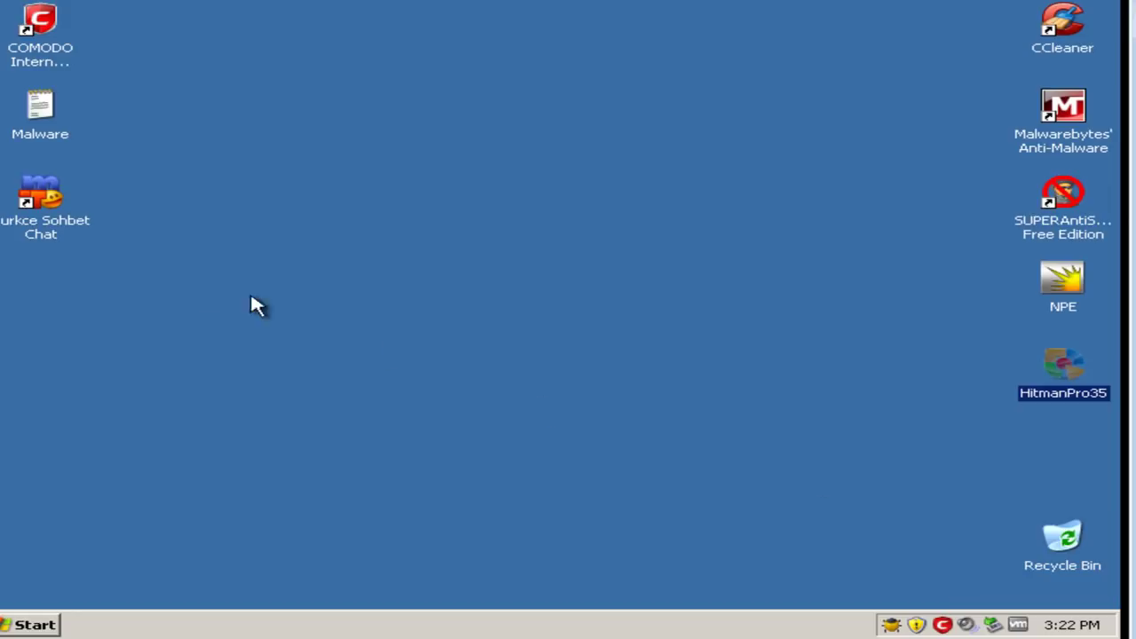
click(167, 305)
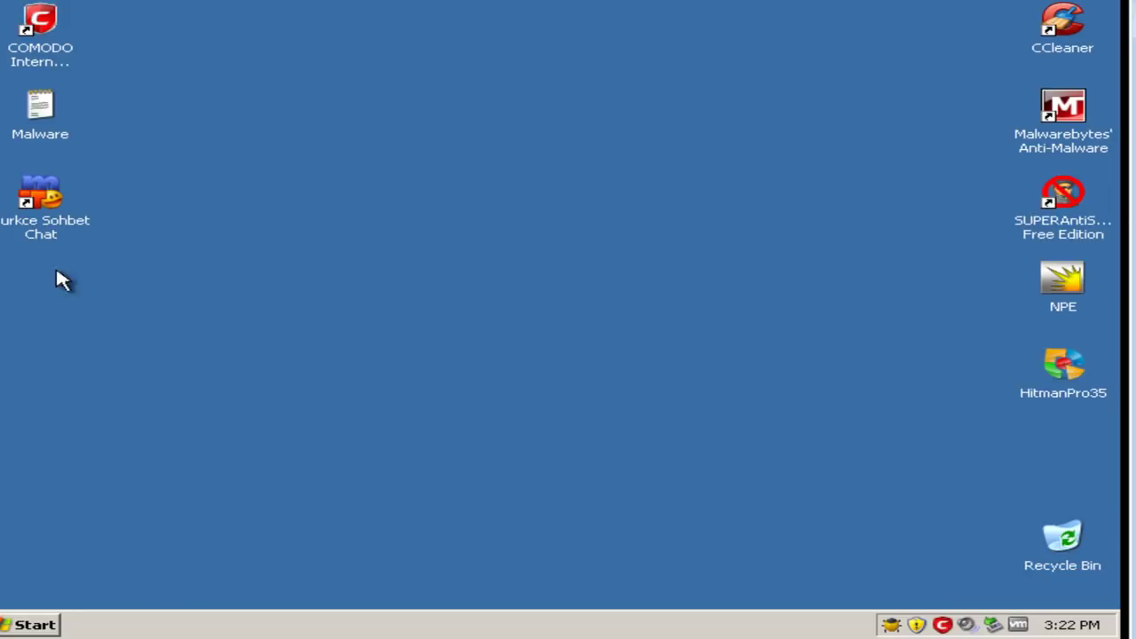
Step: Examine the target in the Turkce Sohbet Chat shortcut's properties, try to view its compatibility and general settings, and close the properties
click(55, 234)
double_click(55, 234)
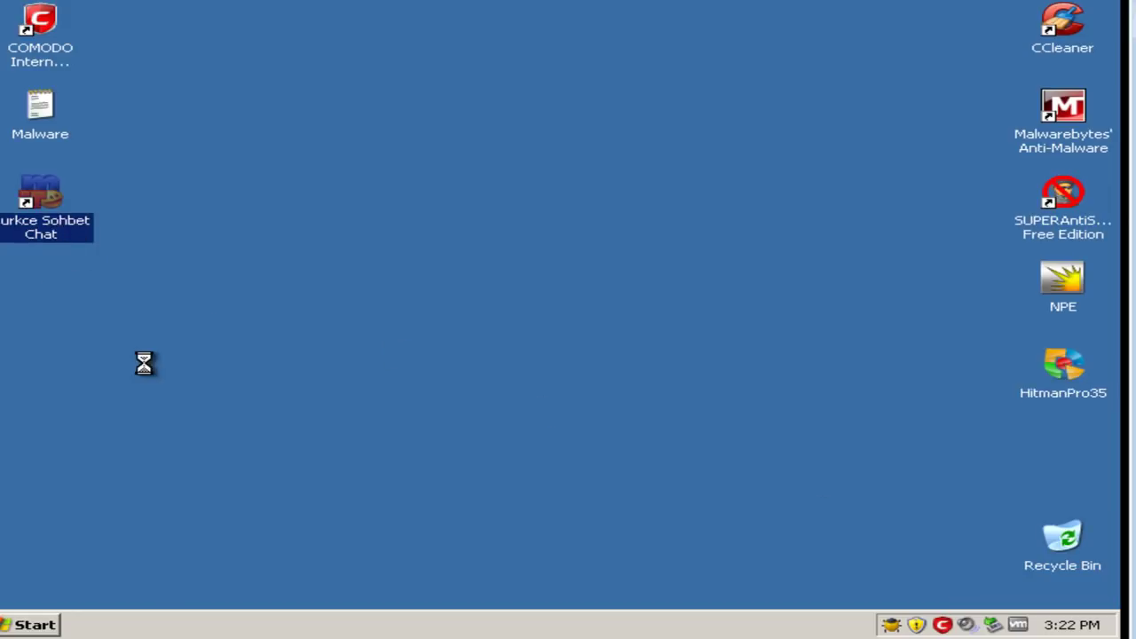
key(shift+F10)
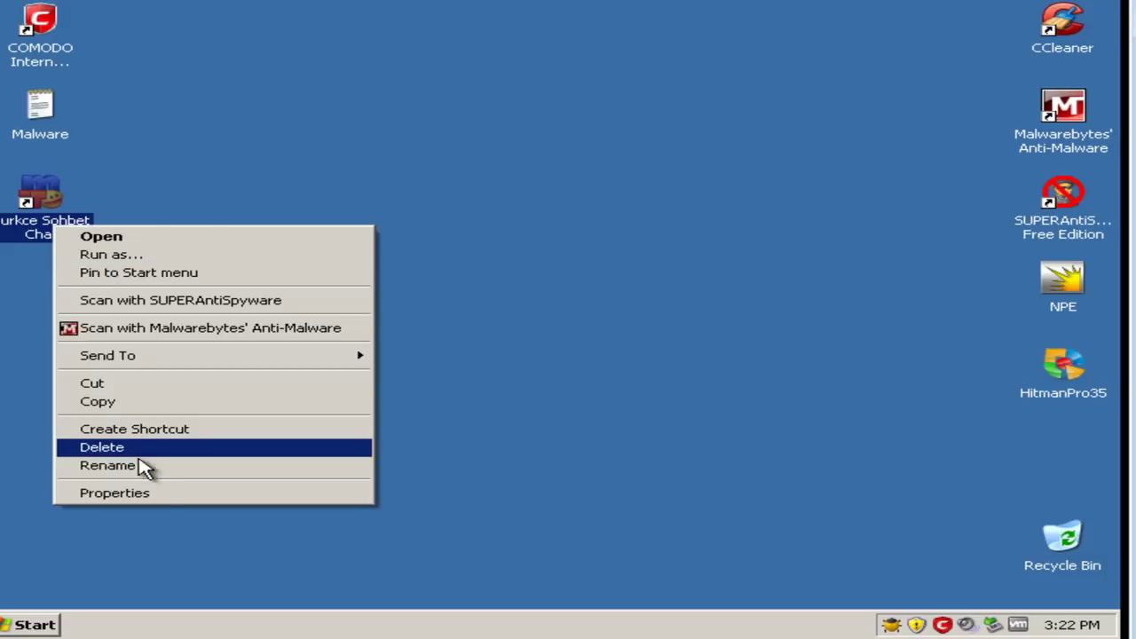
click(145, 494)
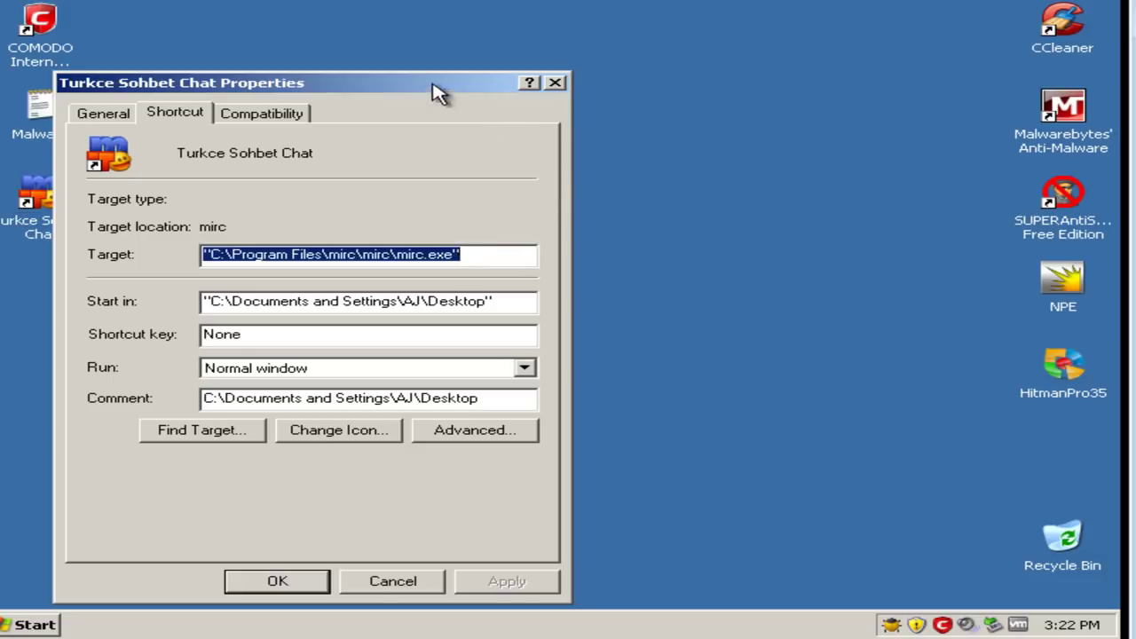
drag(435, 88, 635, 36)
click(436, 55)
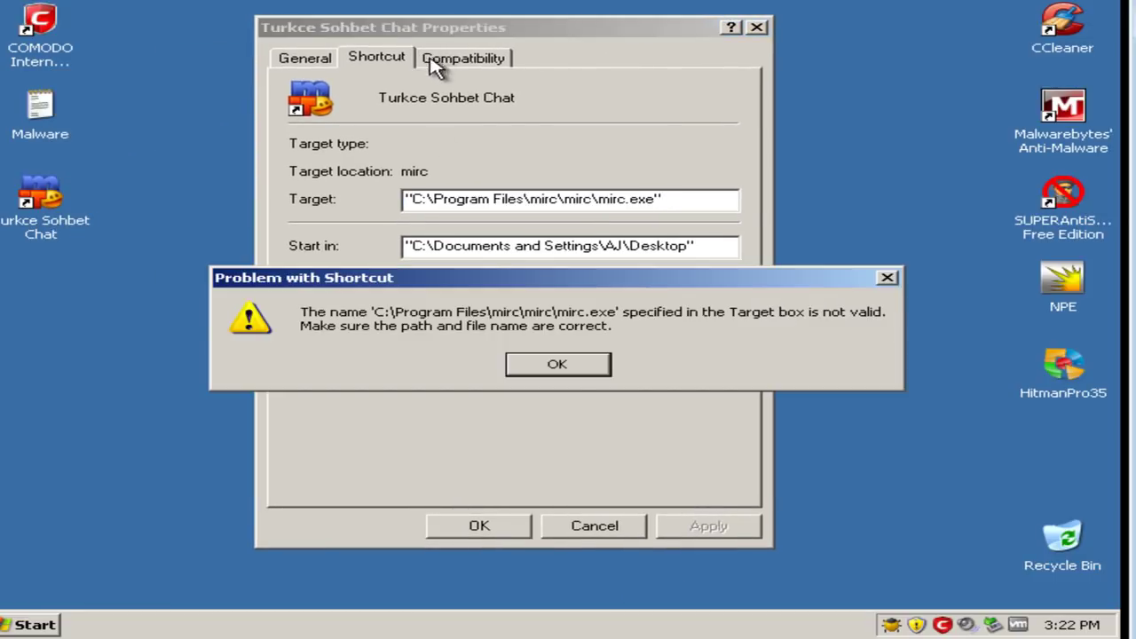
click(559, 362)
click(317, 58)
click(566, 366)
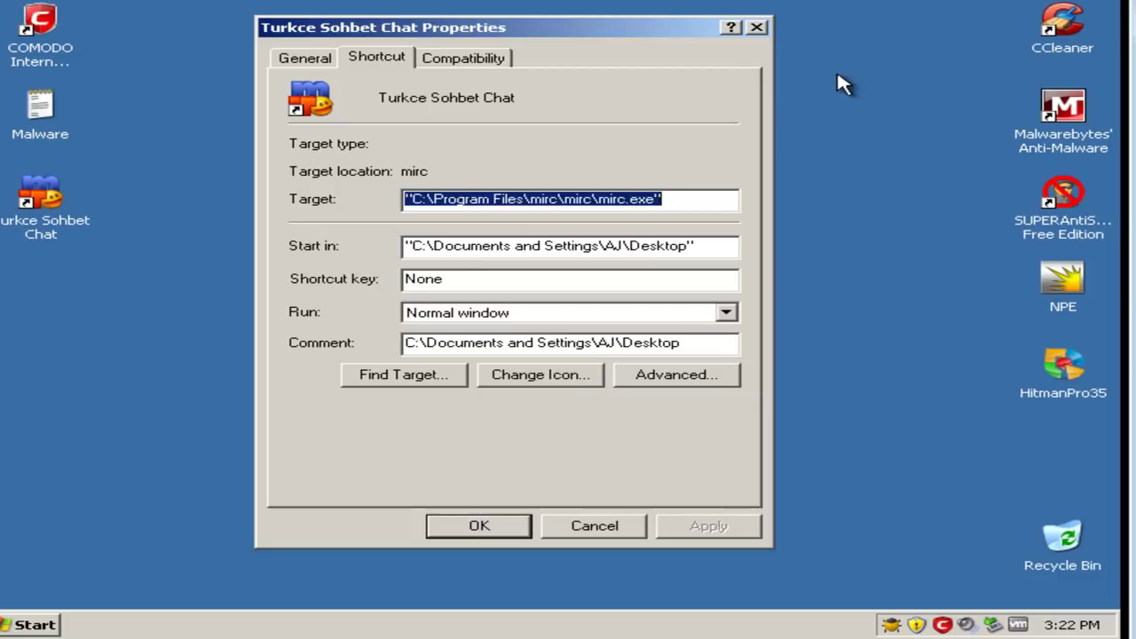
click(757, 27)
click(484, 329)
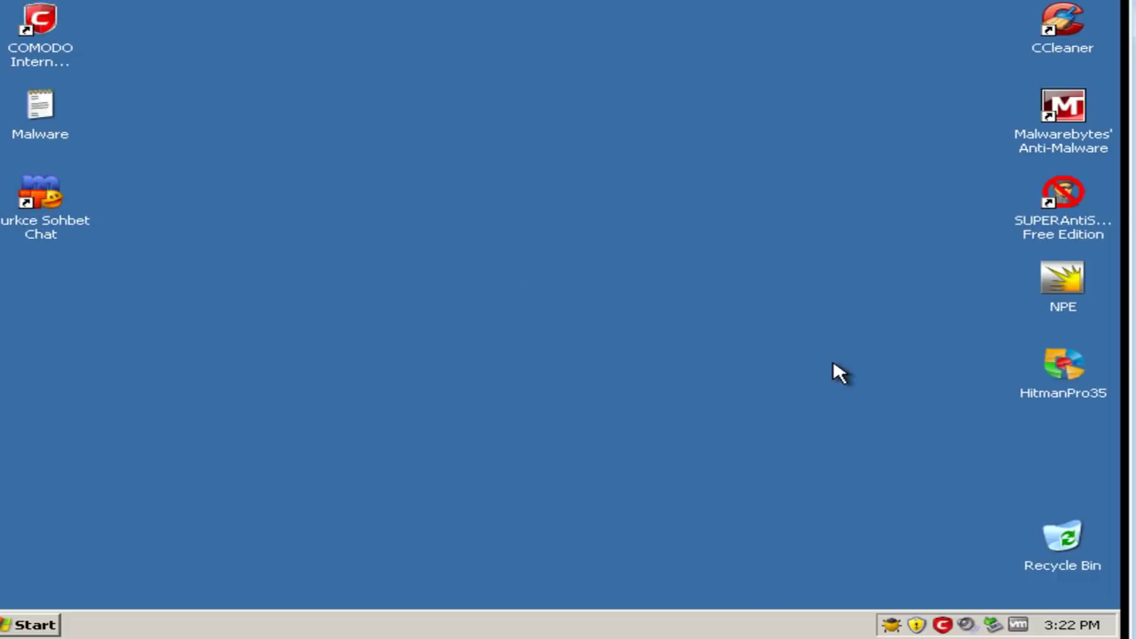